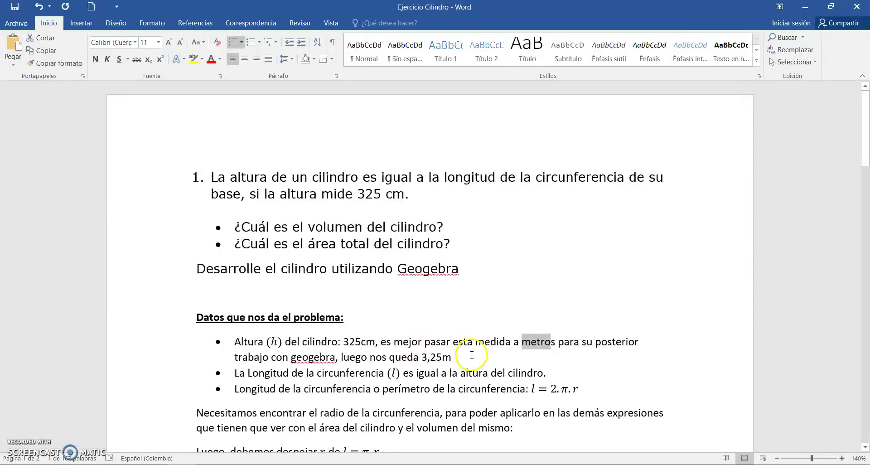
# Step: Review the given data: the cylinder's height in centimetres and metres, and how it relates to the base circumference
pyautogui.moveTo(343, 342); pyautogui.dragTo(371, 341)
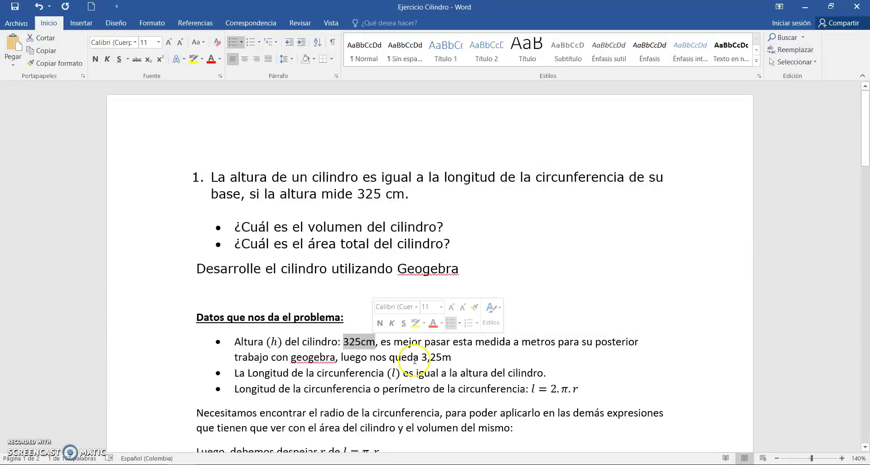
pyautogui.moveTo(422, 357); pyautogui.dragTo(448, 357)
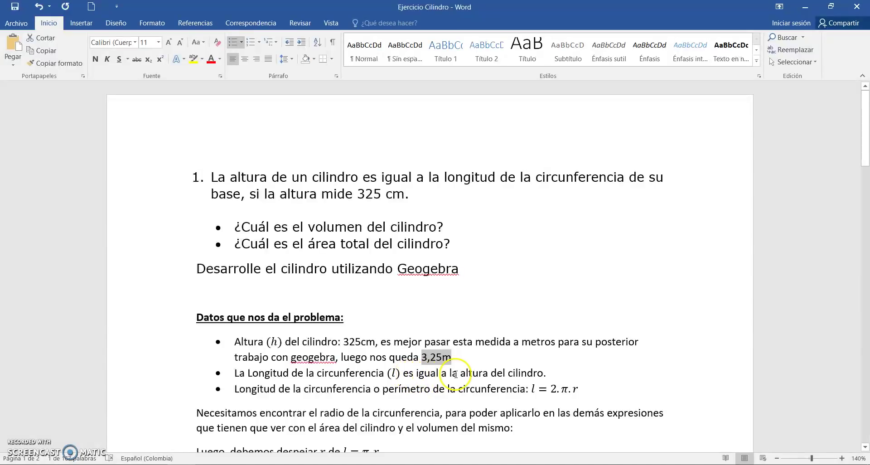
pyautogui.moveTo(530, 376); pyautogui.dragTo(396, 372)
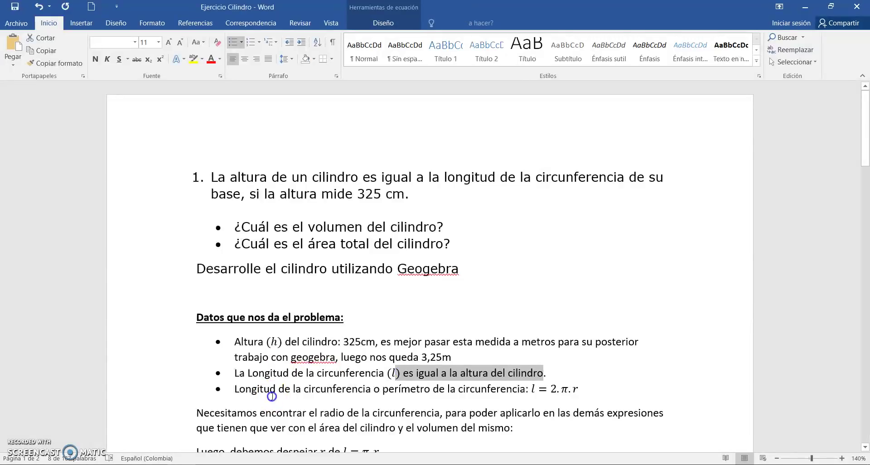
pyautogui.click(271, 391)
pyautogui.moveTo(235, 389); pyautogui.dragTo(370, 390)
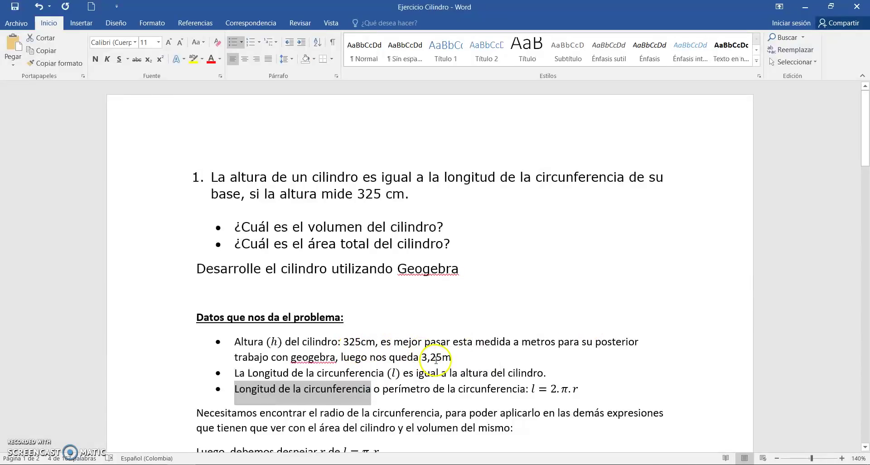
pyautogui.moveTo(380, 389); pyautogui.dragTo(515, 390)
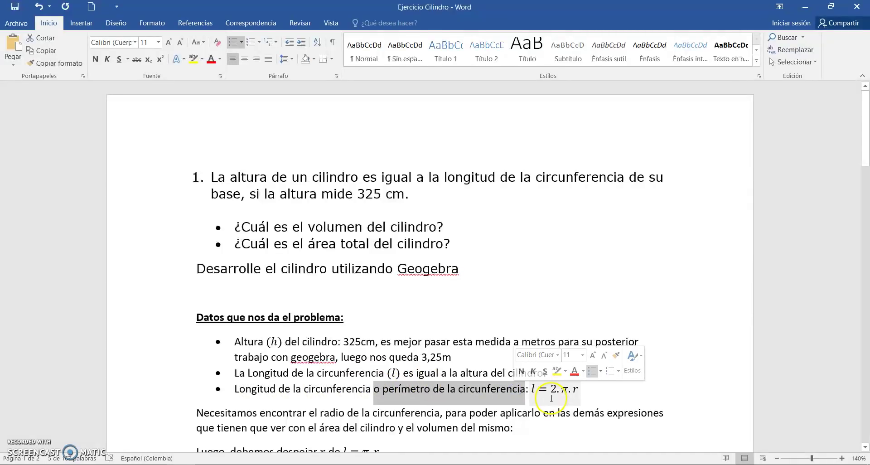
# Step: Examine the circumference formula in the problem data, checking the length and radius variables
pyautogui.click(533, 393)
pyautogui.click(531, 390)
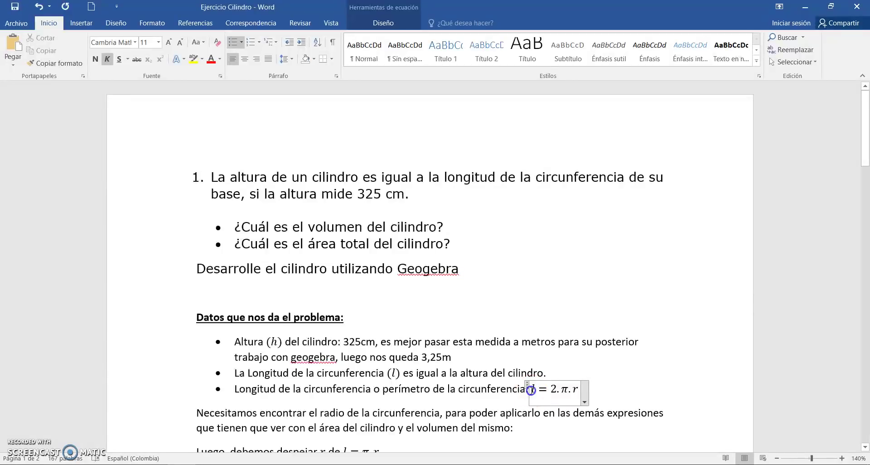
pyautogui.hotkey('ctrl', 'c')
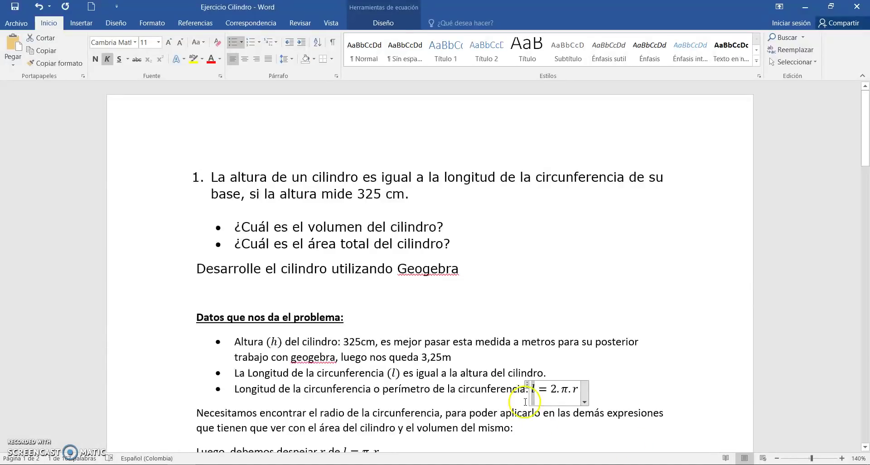
pyautogui.click(573, 388)
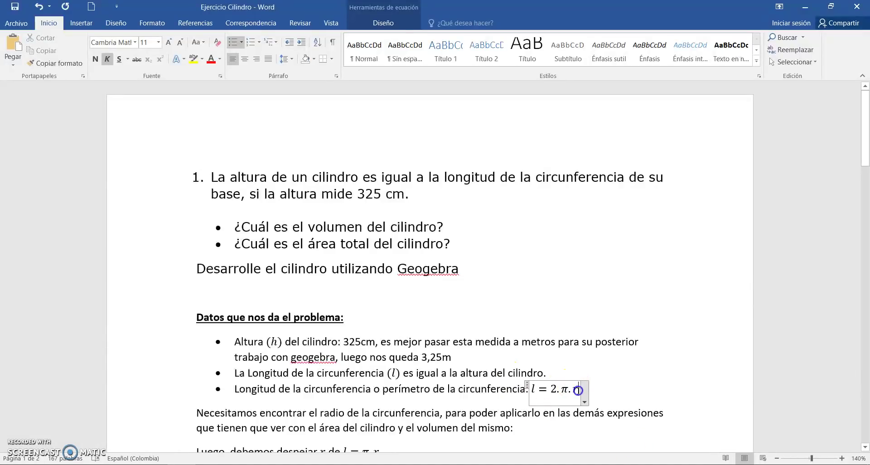
pyautogui.doubleClick(574, 390)
pyautogui.scroll(-4, 566, 376)
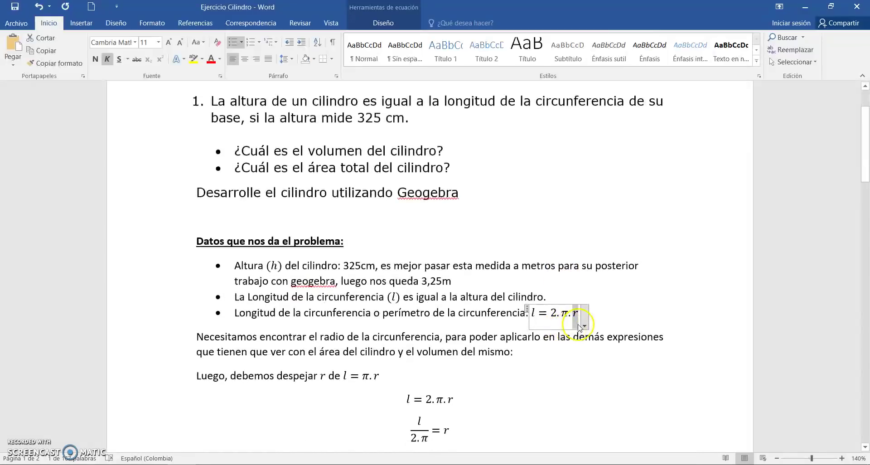
pyautogui.scroll(-1, 570, 356)
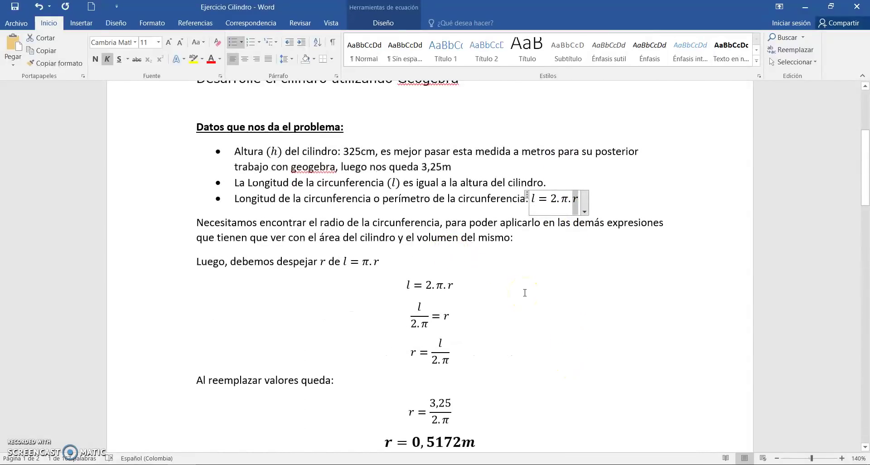
# Step: Reread the two questions about the cylinder's volume and total area, relating them to the radius in the circumference formula
pyautogui.scroll(2, 426, 249)
pyautogui.click(357, 112)
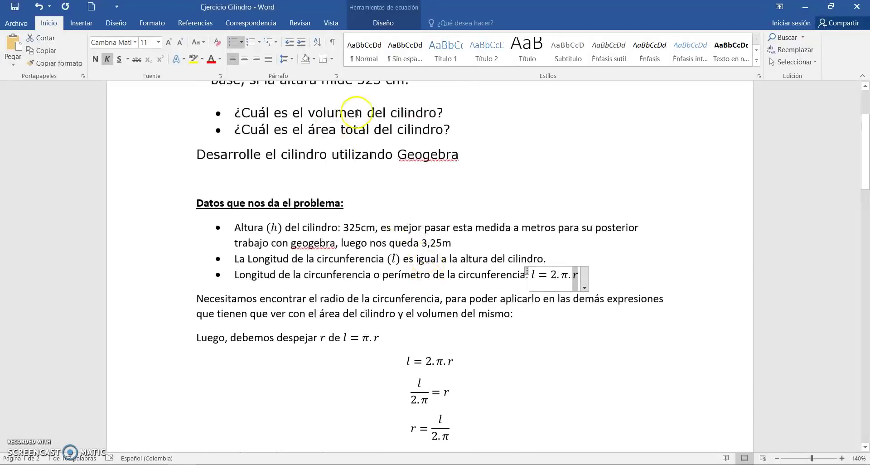
pyautogui.moveTo(308, 112); pyautogui.dragTo(417, 113)
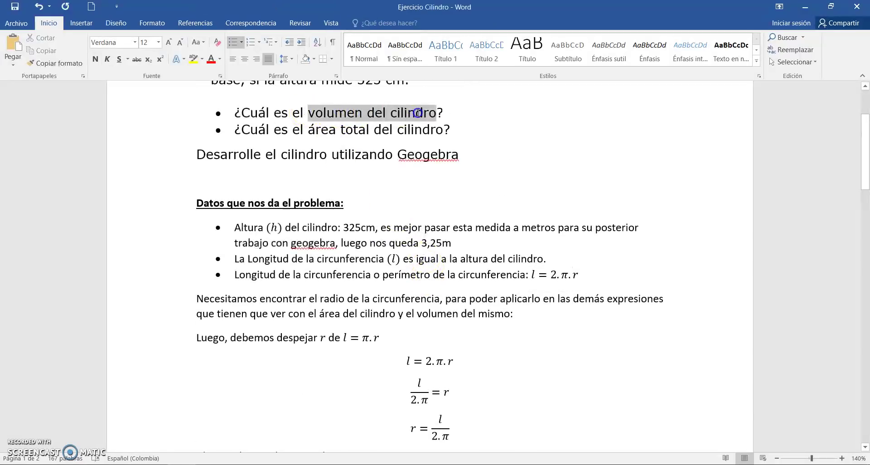
pyautogui.click(575, 275)
pyautogui.moveTo(308, 130); pyautogui.dragTo(435, 131)
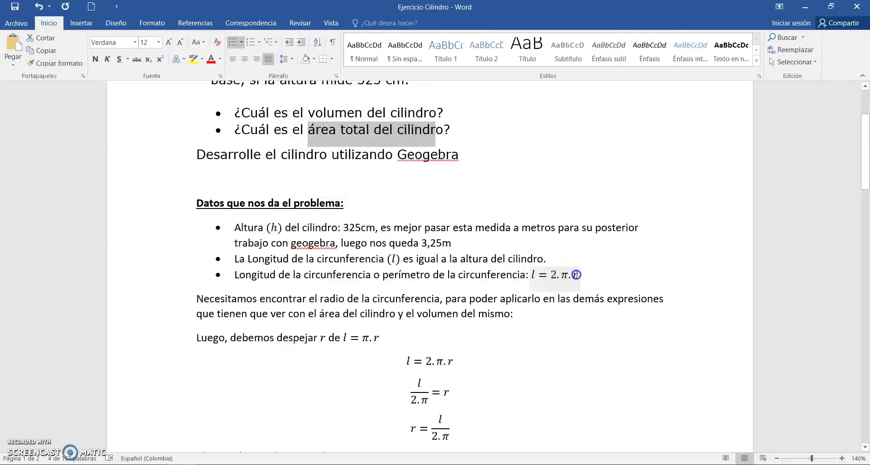
pyautogui.click(575, 274)
# Step: Read the sentence on solving for the radius and highlight the equation it refers to
pyautogui.scroll(-1, 394, 338)
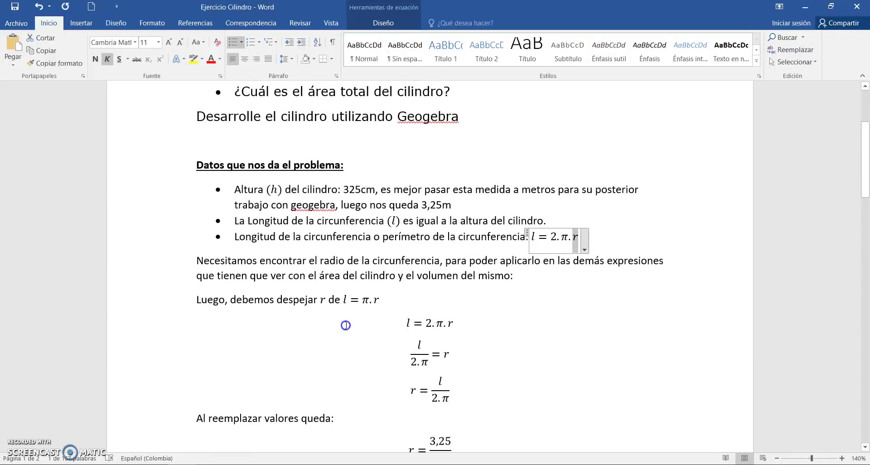
pyautogui.click(353, 298)
pyautogui.click(341, 301)
pyautogui.moveTo(345, 299); pyautogui.dragTo(383, 300)
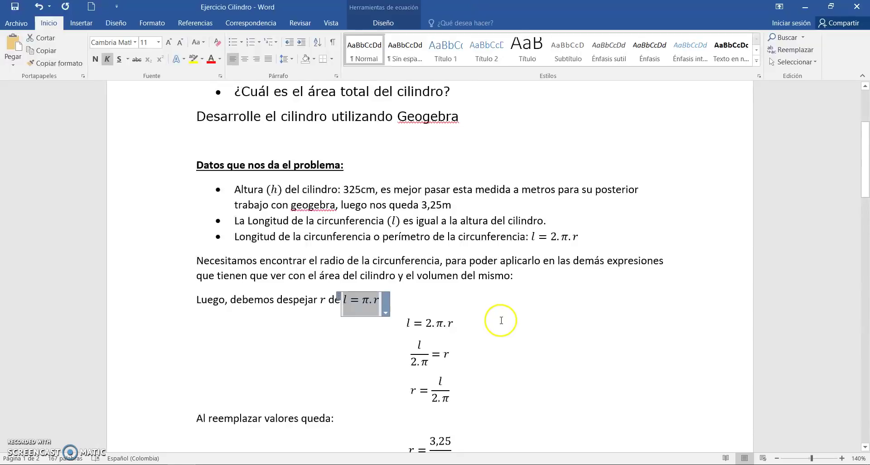
pyautogui.scroll(-1, 499, 331)
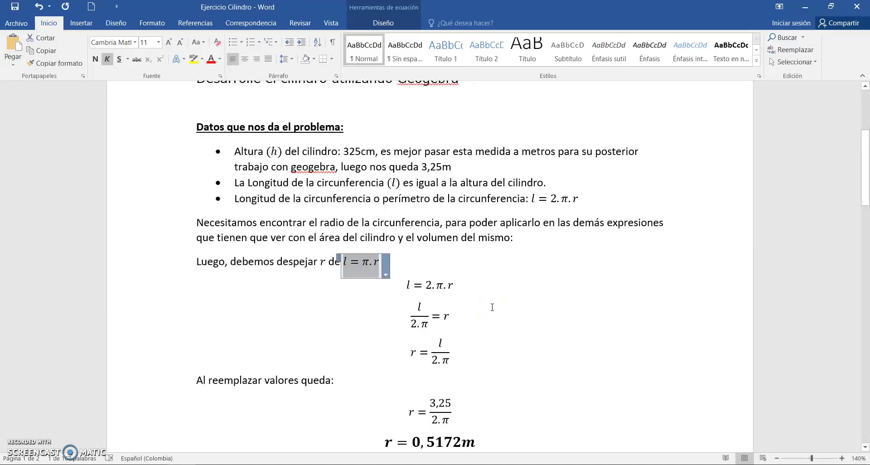
# Step: Follow the algebra that isolates r from l = 2.π.r, highlighting the factor moved to the denominator and the rearranged formula
pyautogui.click(409, 288)
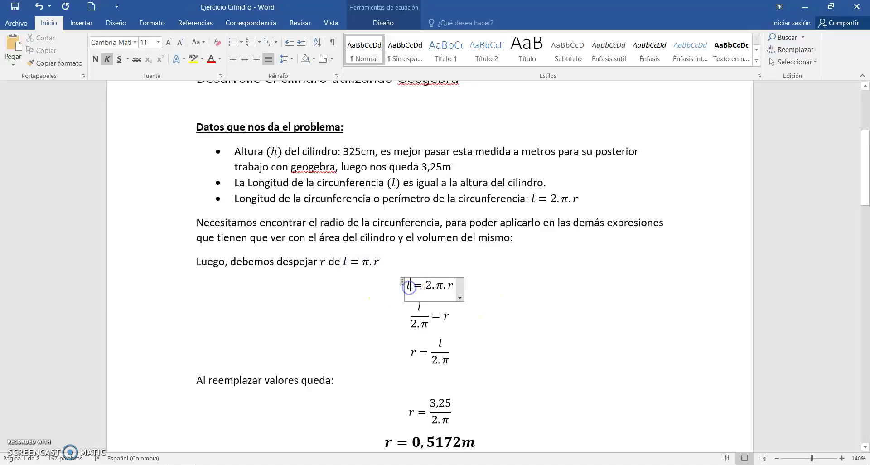
pyautogui.doubleClick(453, 286)
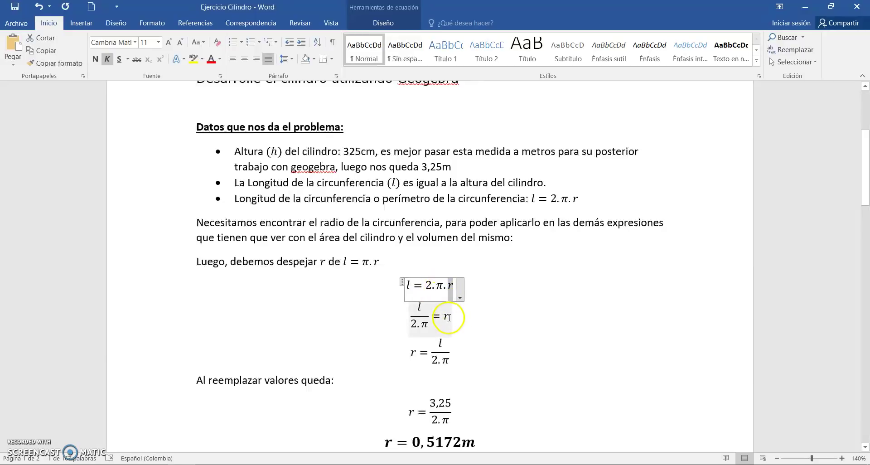
pyautogui.moveTo(426, 284); pyautogui.dragTo(444, 283)
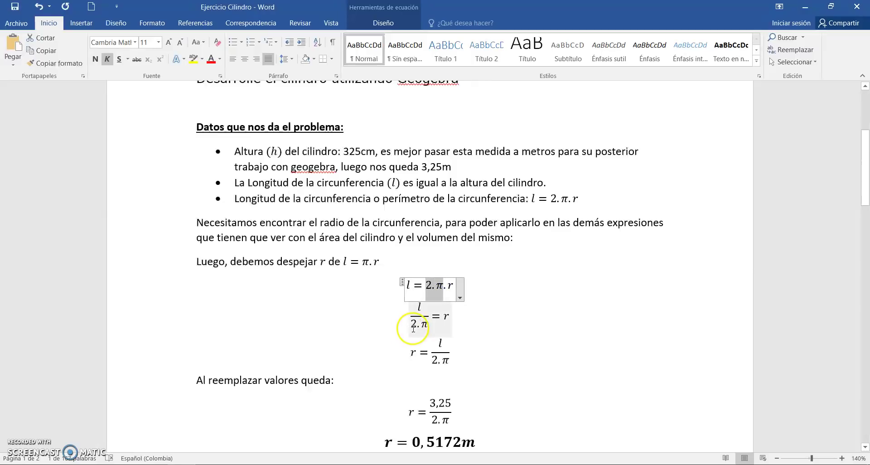
pyautogui.moveTo(411, 323); pyautogui.dragTo(429, 323)
pyautogui.click(441, 343)
pyautogui.click(406, 341)
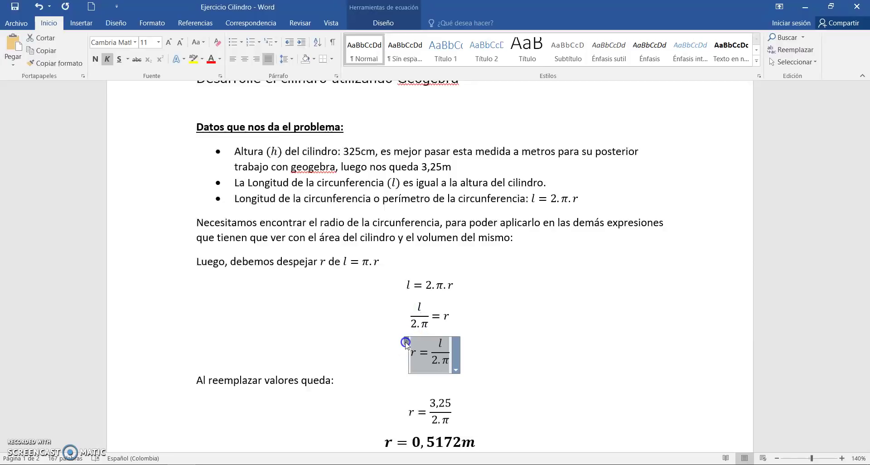
pyautogui.click(416, 357)
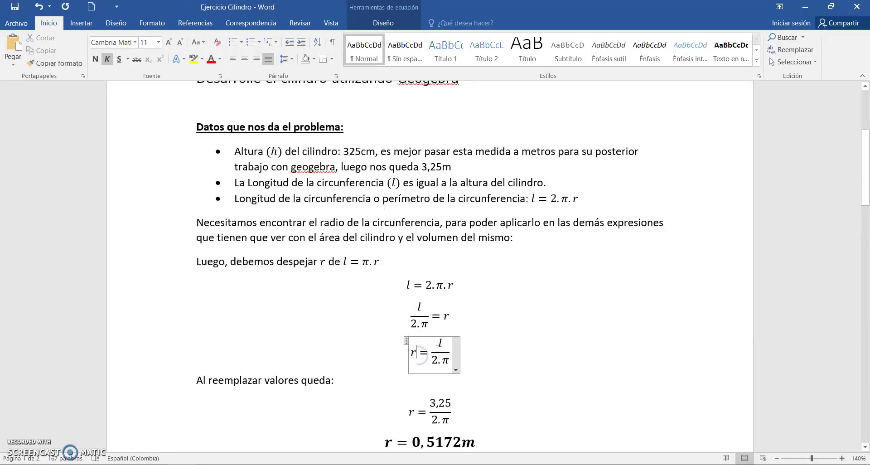
pyautogui.moveTo(442, 343); pyautogui.dragTo(440, 343)
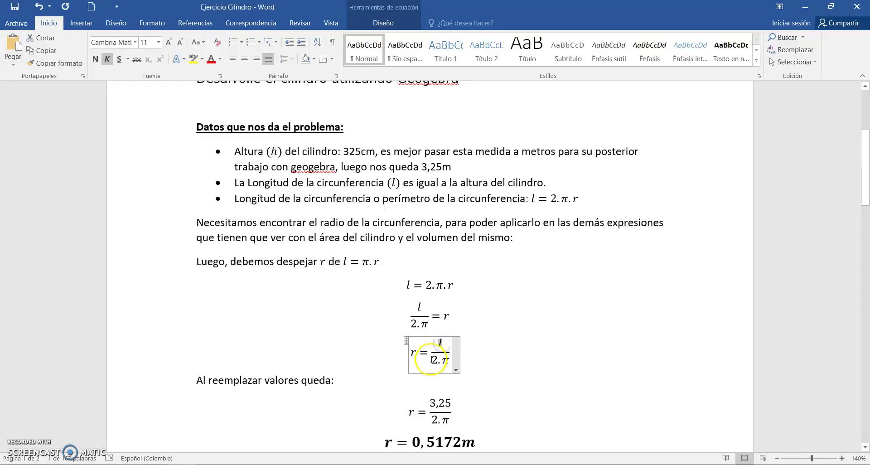
# Step: Examine the substitution of values into the radius formula, highlighting the numerator and the 2.π denominator
pyautogui.scroll(-1, 457, 374)
pyautogui.click(438, 351)
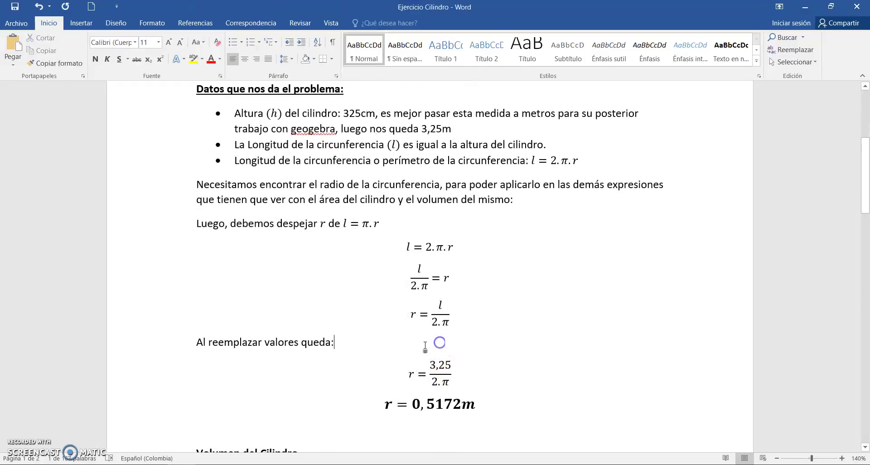
pyautogui.scroll(-2, 476, 294)
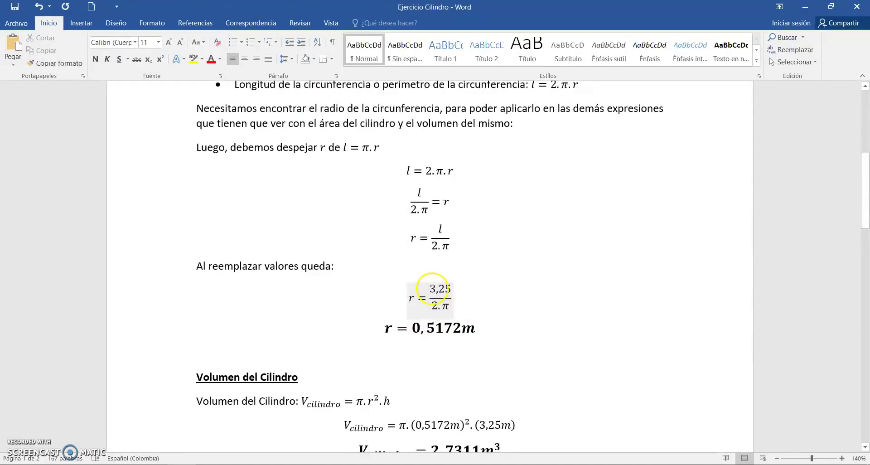
pyautogui.moveTo(430, 288); pyautogui.dragTo(458, 295)
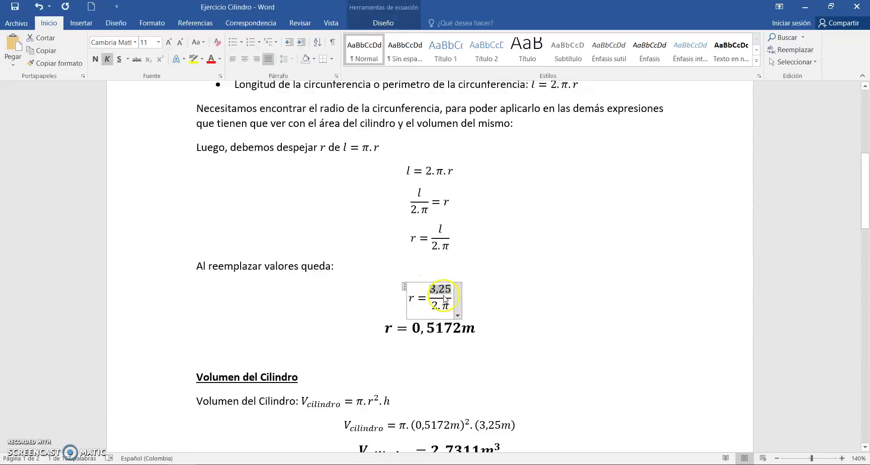
pyautogui.click(431, 289)
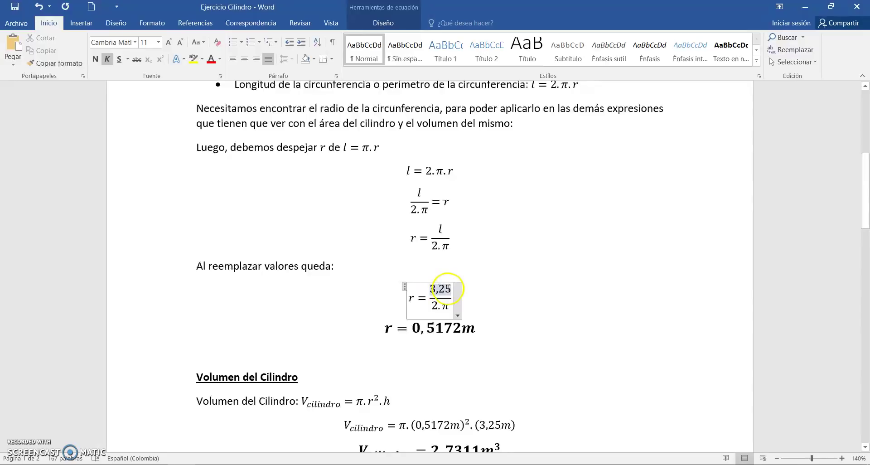
pyautogui.click(435, 305)
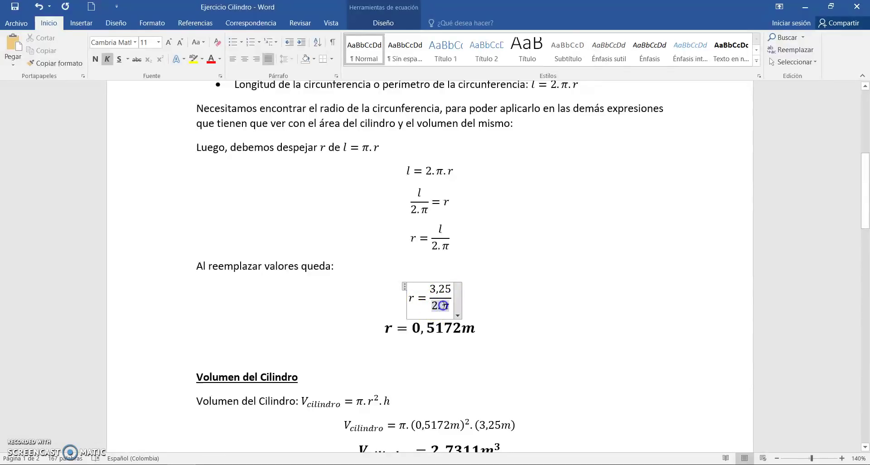
pyautogui.click(448, 308)
pyautogui.doubleClick(449, 308)
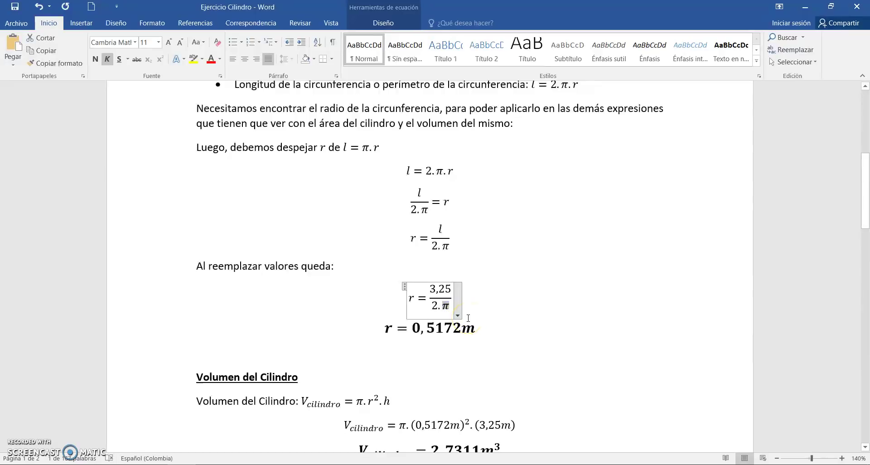
pyautogui.click(435, 307)
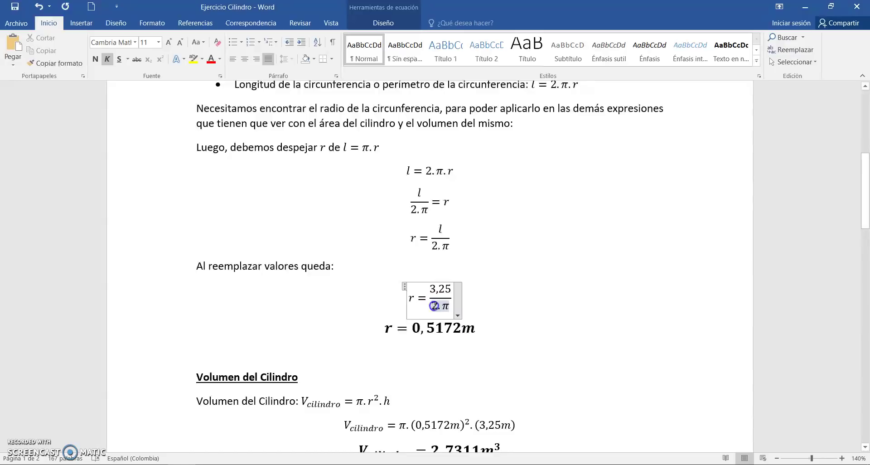
pyautogui.doubleClick(448, 306)
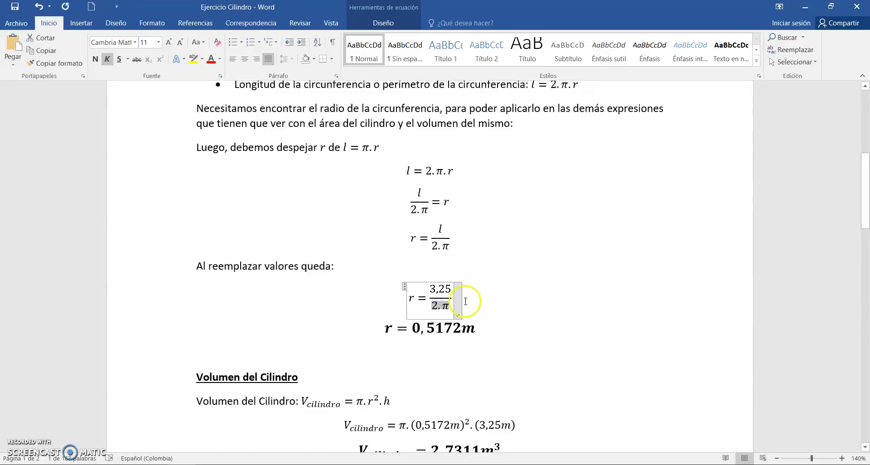
pyautogui.scroll(-1, 469, 304)
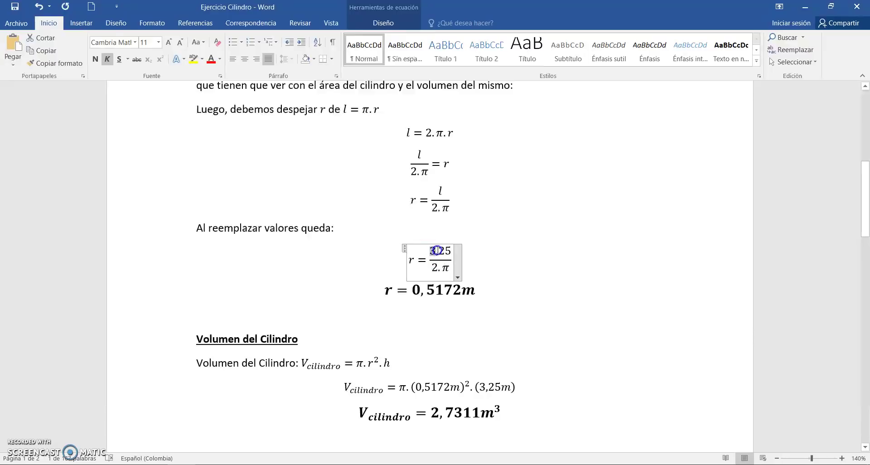
# Step: Review the substituted radius fraction, then highlight the calculated radius and the whole result equation
pyautogui.moveTo(451, 251); pyautogui.dragTo(438, 269)
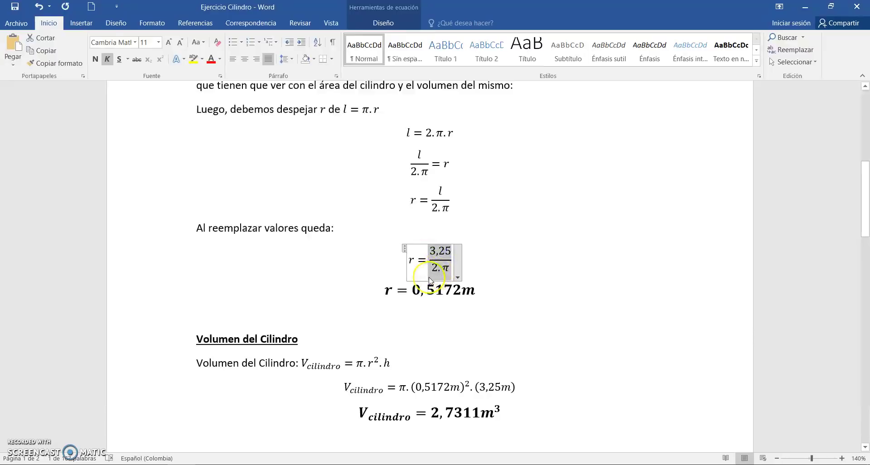
pyautogui.click(428, 284)
pyautogui.moveTo(411, 289); pyautogui.dragTo(456, 285)
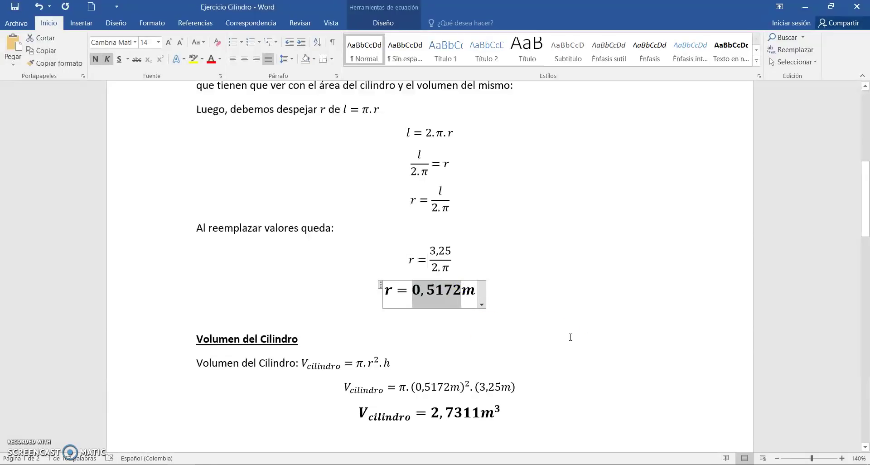
pyautogui.click(475, 292)
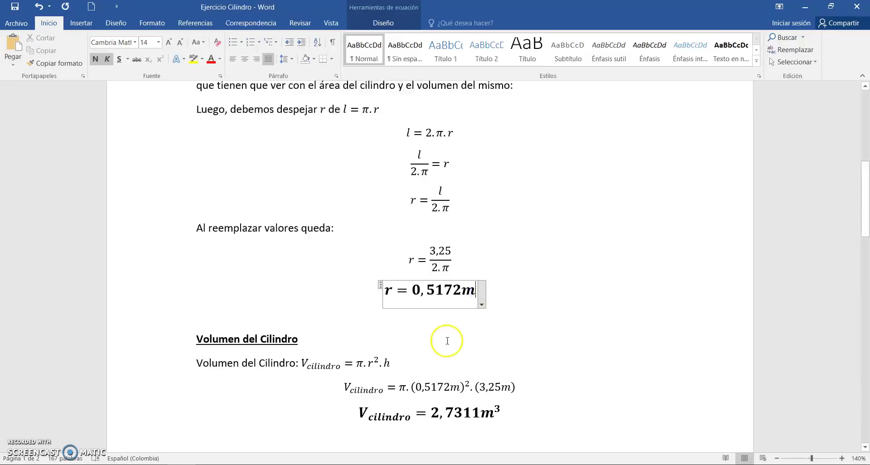
pyautogui.click(380, 284)
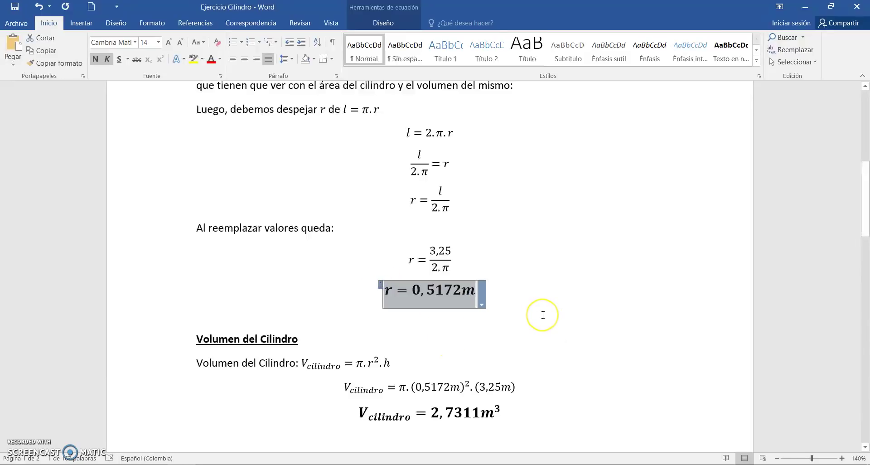
# Step: Return to the problem statement and highlight the question asking for the cylinder's volume
pyautogui.scroll(3, 542, 313)
pyautogui.scroll(-4, 542, 314)
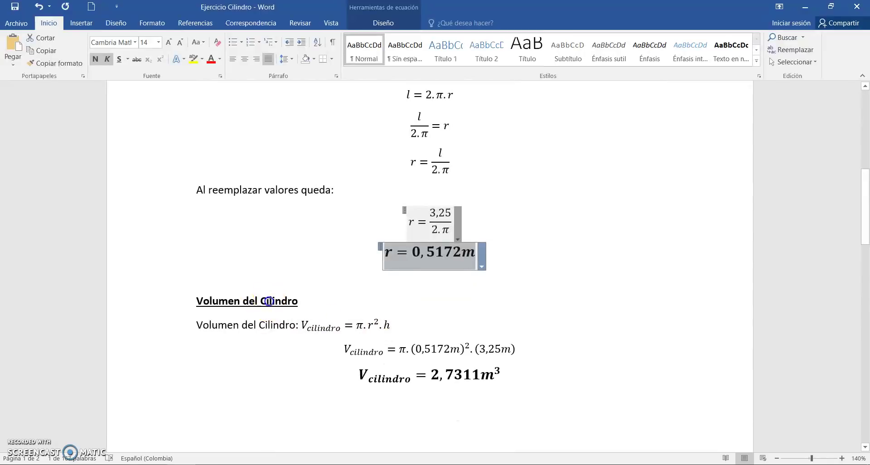
pyautogui.click(269, 301)
pyautogui.scroll(7, 414, 307)
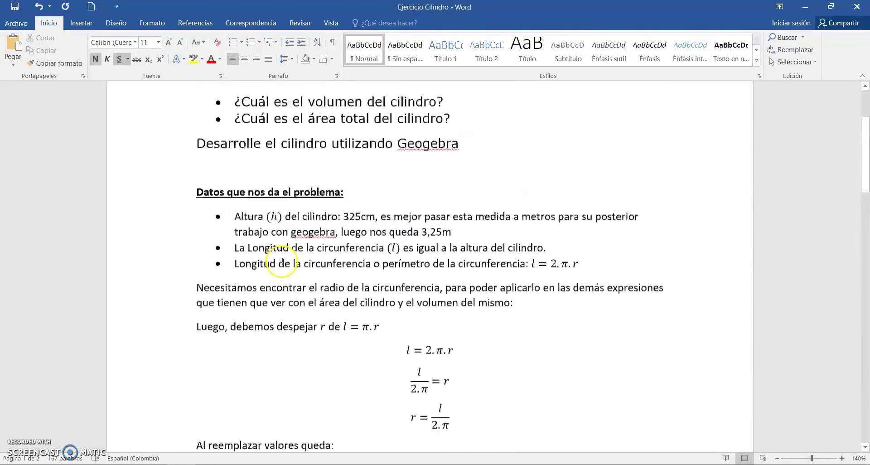
pyautogui.scroll(1, 282, 262)
pyautogui.moveTo(231, 151); pyautogui.dragTo(452, 151)
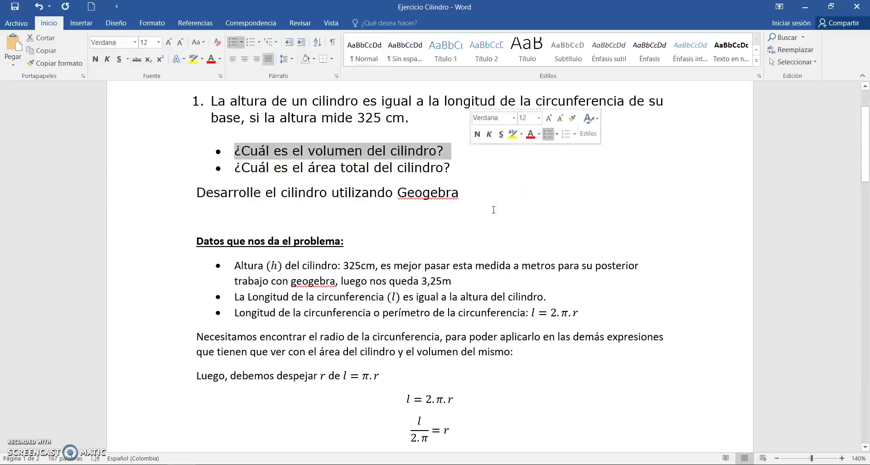
# Step: Follow the volume formula π.r².h and its substitution, highlighting the radius value and the height value in the substituted equation
pyautogui.scroll(-12, 389, 381)
pyautogui.scroll(2, 369, 358)
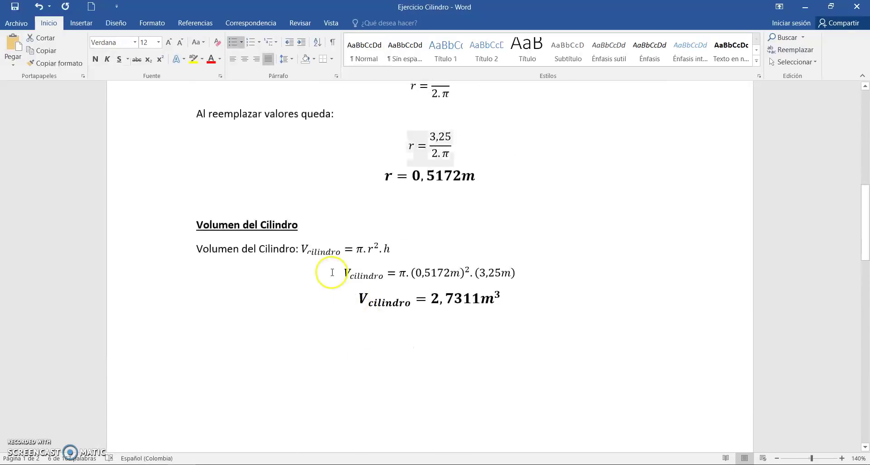
pyautogui.scroll(2, 326, 285)
pyautogui.click(316, 324)
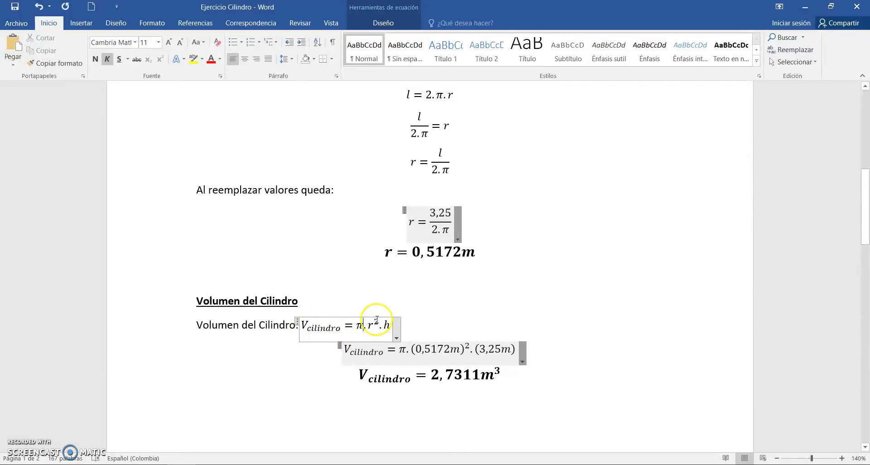
pyautogui.doubleClick(431, 349)
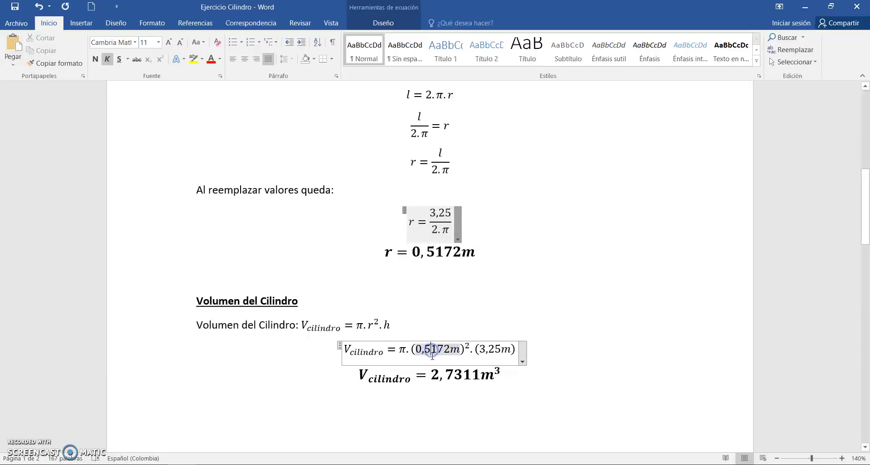
pyautogui.scroll(-1, 430, 333)
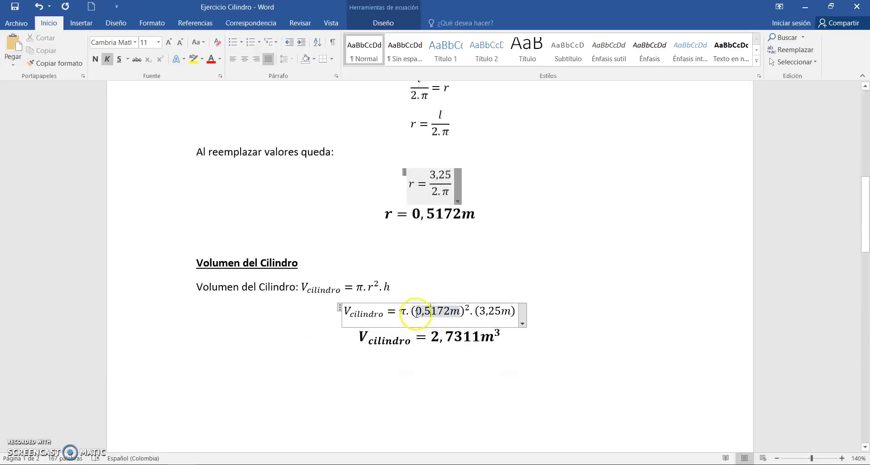
pyautogui.doubleClick(431, 311)
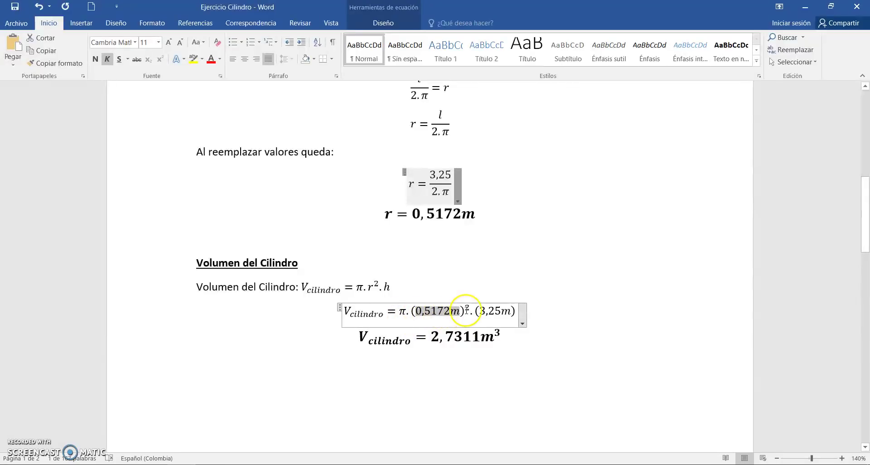
pyautogui.click(467, 309)
pyautogui.click(486, 311)
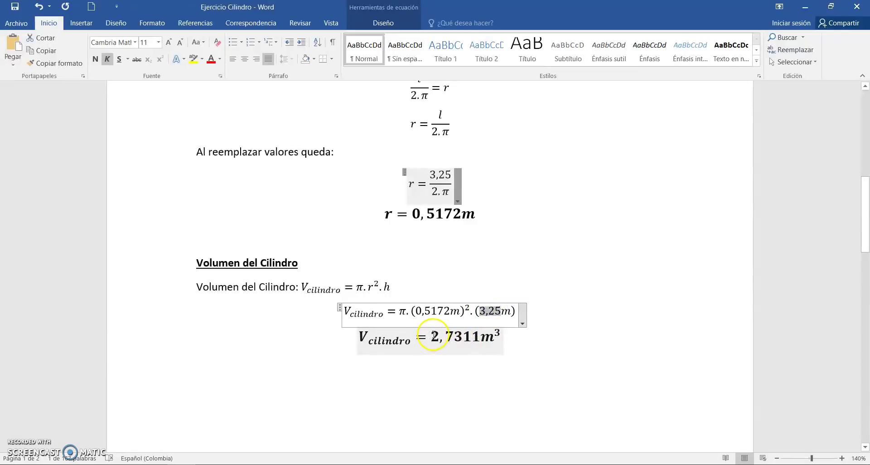
# Step: Highlight the calculated value in the bold cylinder volume result
pyautogui.moveTo(436, 336); pyautogui.dragTo(484, 334)
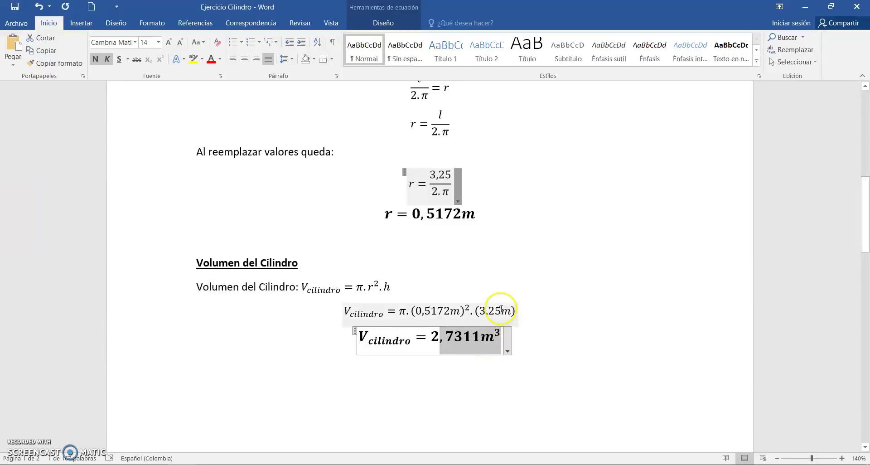
pyautogui.click(352, 331)
pyautogui.click(361, 335)
pyautogui.click(356, 336)
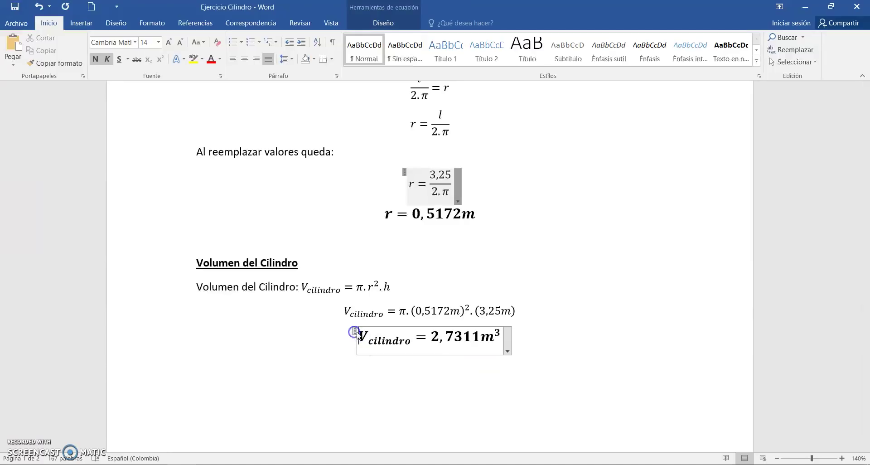
# Step: Highlight the problem's question about the total area, then the whole Área Total formula in the area section
pyautogui.scroll(10, 399, 284)
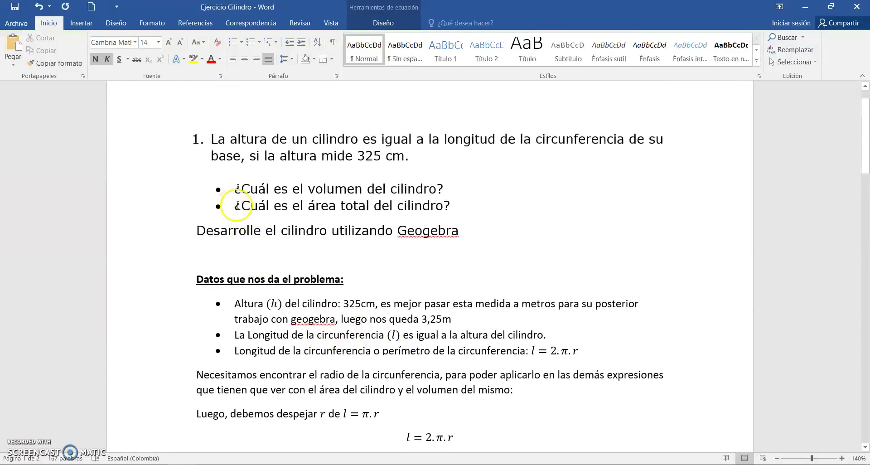
pyautogui.moveTo(233, 206); pyautogui.dragTo(501, 202)
pyautogui.scroll(-9, 459, 363)
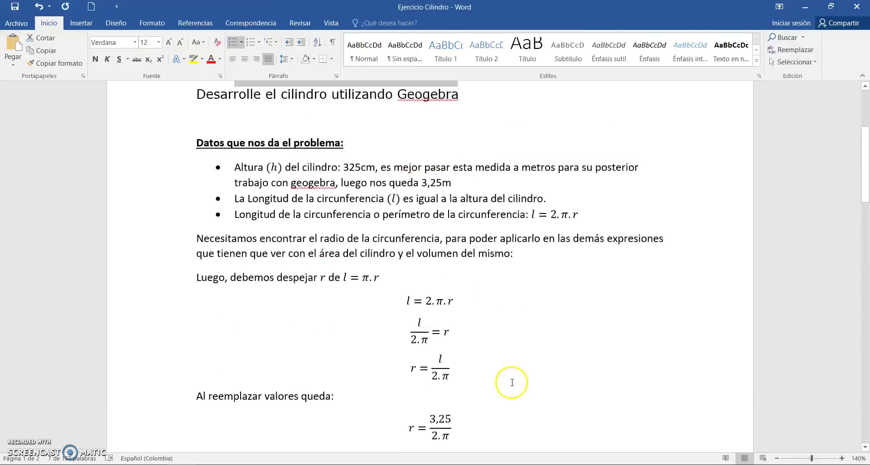
pyautogui.scroll(-10, 512, 383)
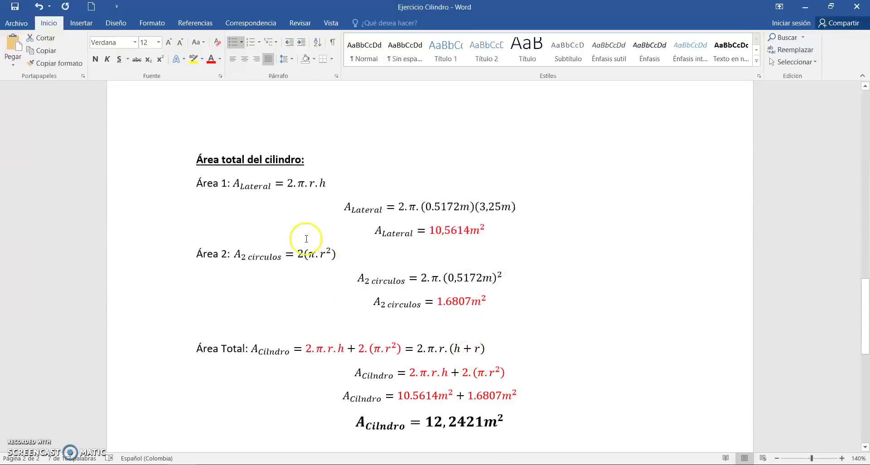
pyautogui.click(251, 348)
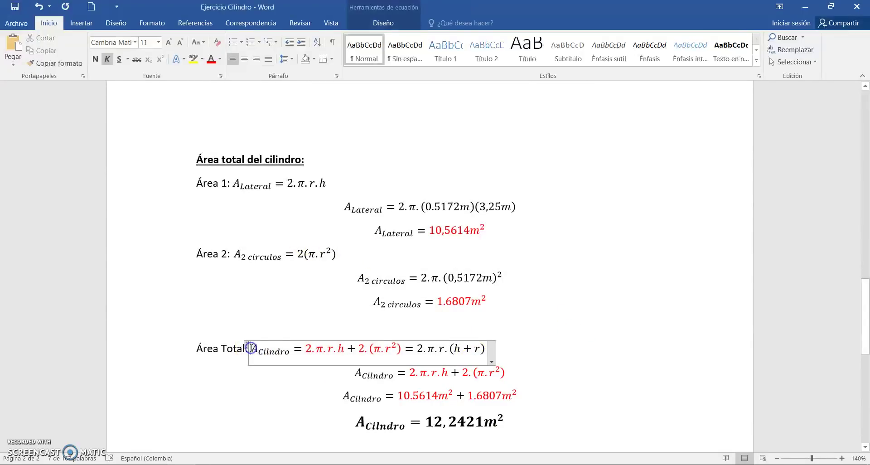
pyautogui.click(246, 348)
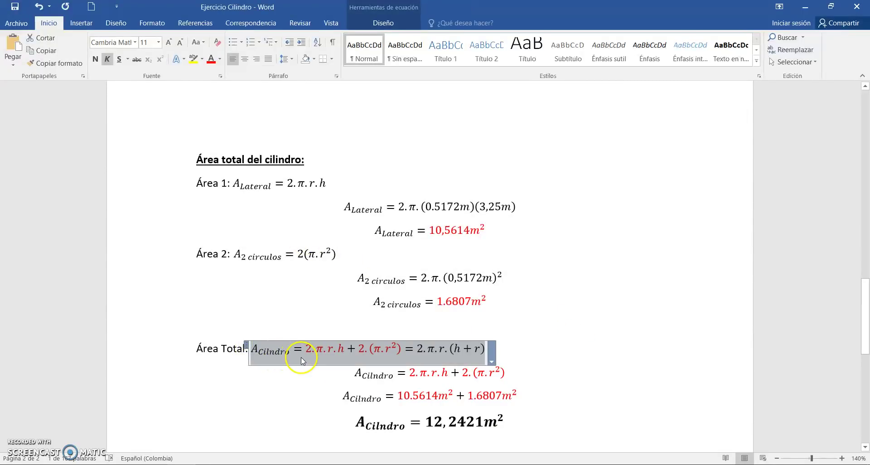
# Step: Examine the two partial area formulas, highlighting the whole lateral formula, the two-circles term and its factor 2
pyautogui.click(290, 303)
pyautogui.moveTo(234, 182); pyautogui.dragTo(326, 181)
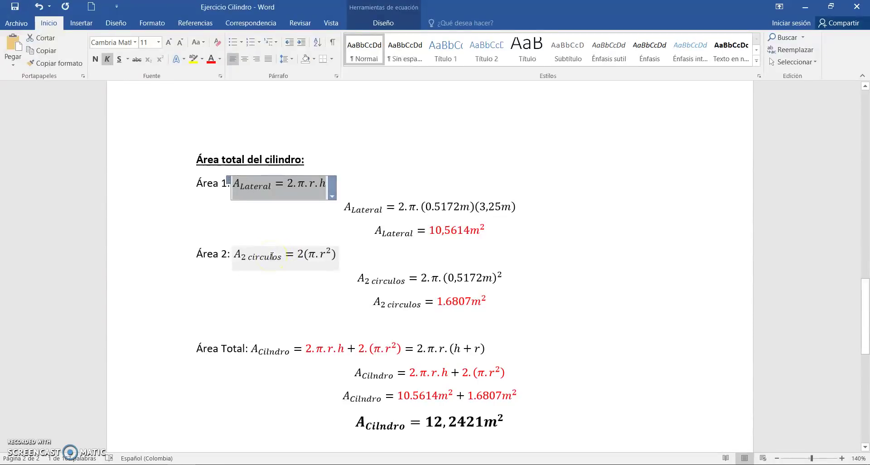
pyautogui.click(259, 262)
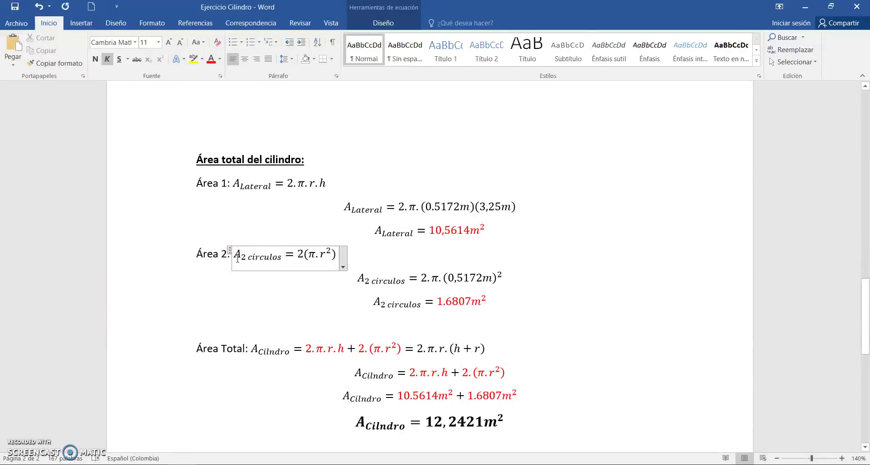
pyautogui.doubleClick(249, 257)
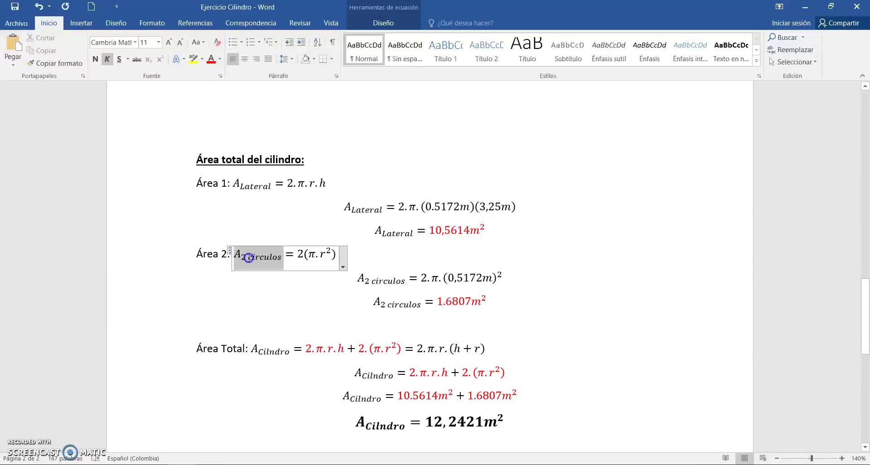
pyautogui.click(299, 257)
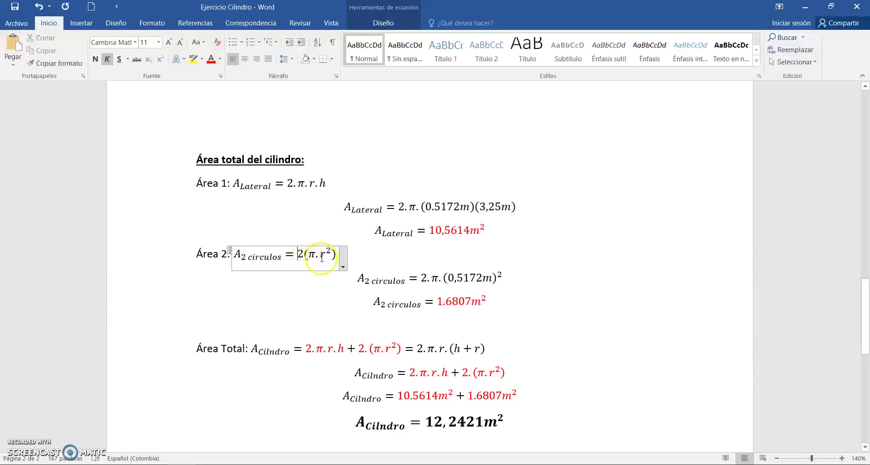
pyautogui.click(297, 252)
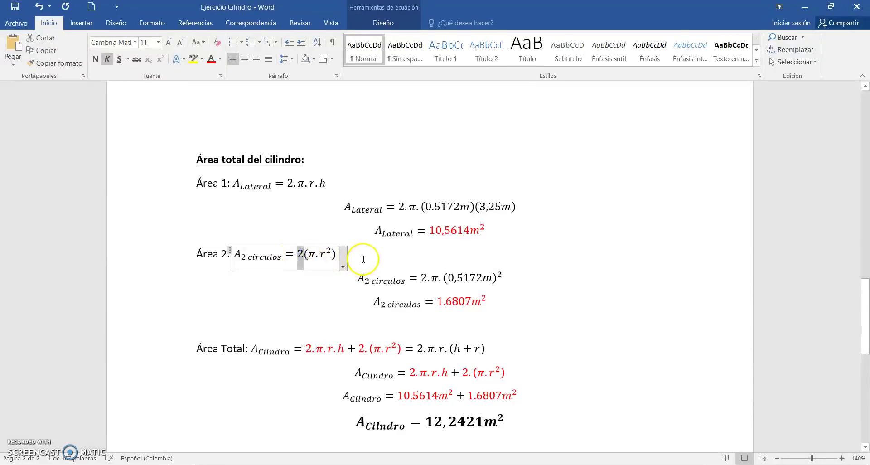
# Step: Follow the lateral area calculation, highlighting the 2.π.r part of the formula, the substituted expression and the result
pyautogui.click(301, 199)
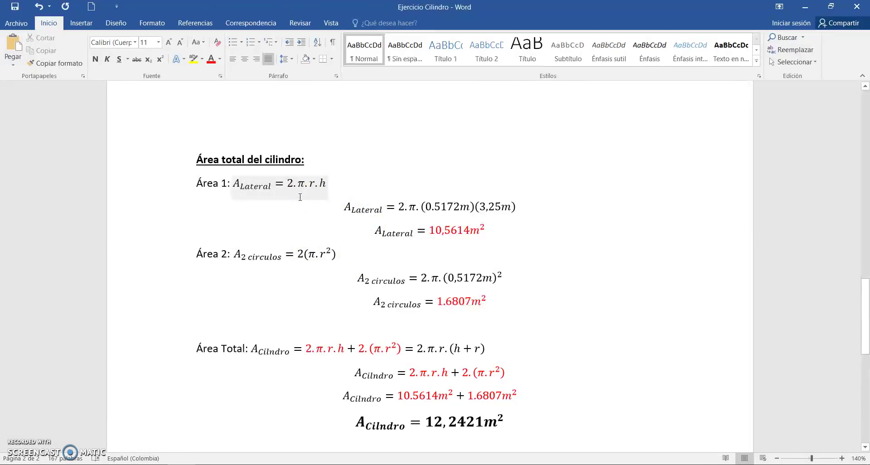
pyautogui.click(376, 210)
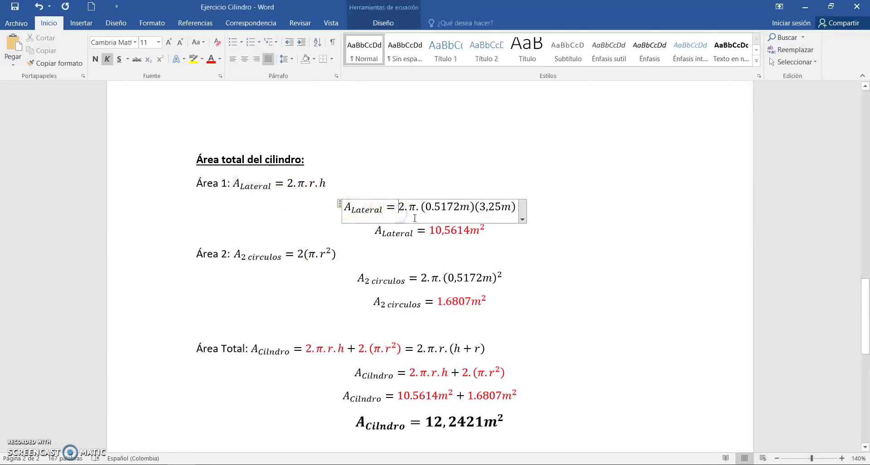
pyautogui.click(284, 183)
pyautogui.moveTo(285, 184); pyautogui.dragTo(317, 182)
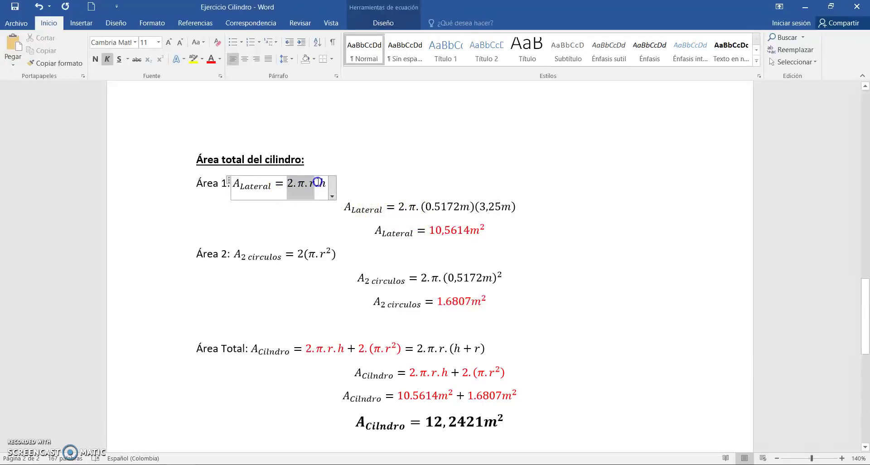
pyautogui.click(402, 207)
pyautogui.moveTo(405, 208); pyautogui.dragTo(515, 208)
pyautogui.moveTo(399, 207); pyautogui.dragTo(516, 207)
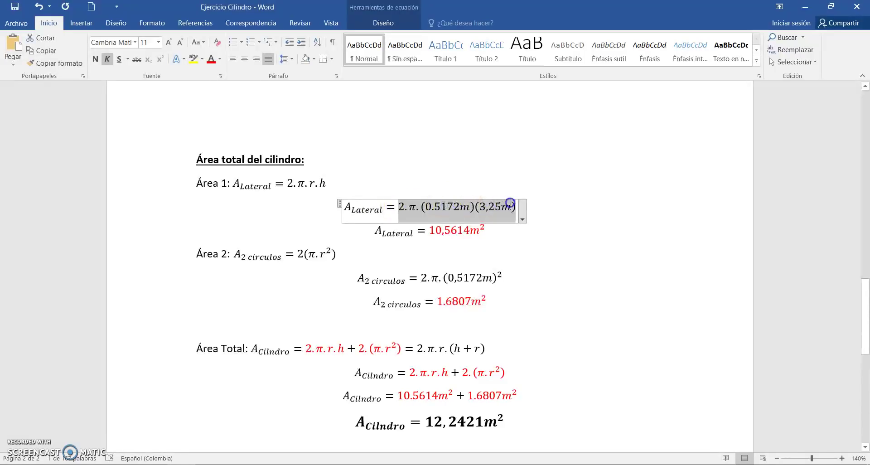
pyautogui.click(431, 231)
pyautogui.moveTo(444, 233); pyautogui.dragTo(480, 225)
pyautogui.click(482, 229)
# Step: Follow the two-circles area calculation, highlighting its subscript, the substituted radius and the resulting area
pyautogui.moveTo(365, 281); pyautogui.dragTo(405, 282)
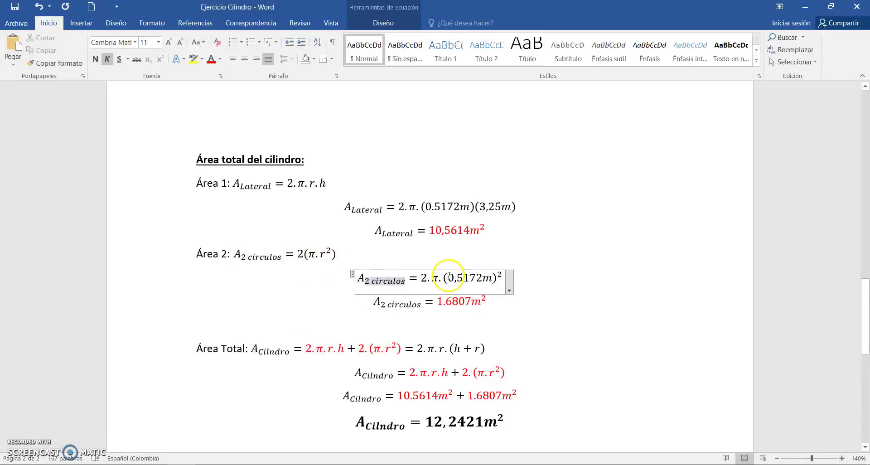
pyautogui.moveTo(449, 278); pyautogui.dragTo(487, 283)
pyautogui.click(444, 304)
pyautogui.moveTo(438, 303); pyautogui.dragTo(481, 307)
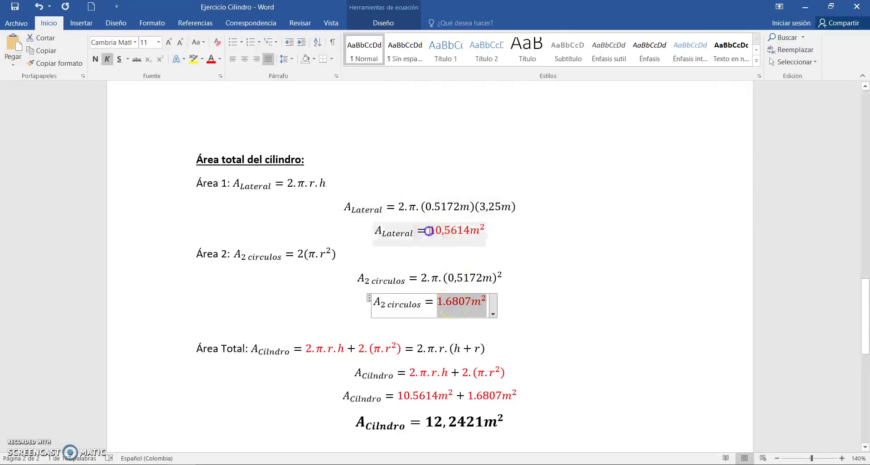
# Step: Relate the lateral area result to the Área Total formula, highlighting the formula and the 2.π.r.h term in the line below it
pyautogui.moveTo(430, 231); pyautogui.dragTo(486, 225)
pyautogui.doubleClick(262, 353)
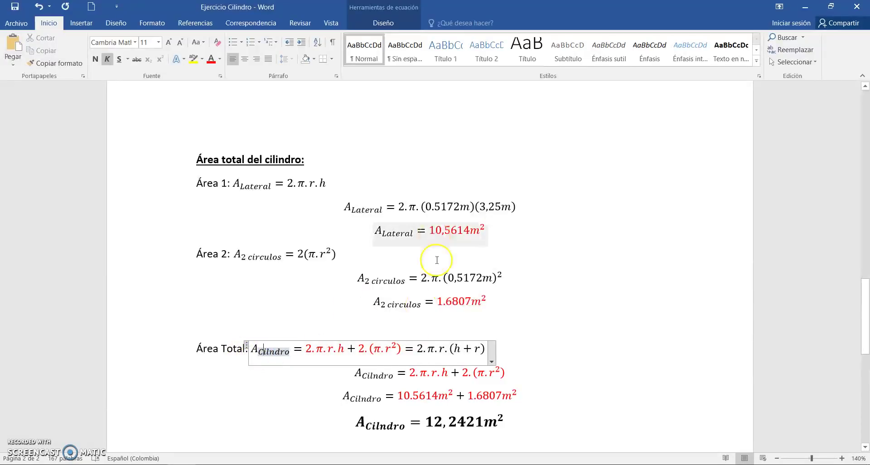
pyautogui.click(308, 348)
pyautogui.moveTo(308, 348); pyautogui.dragTo(482, 353)
pyautogui.scroll(-1, 502, 365)
pyautogui.click(409, 337)
pyautogui.moveTo(306, 312); pyautogui.dragTo(452, 334)
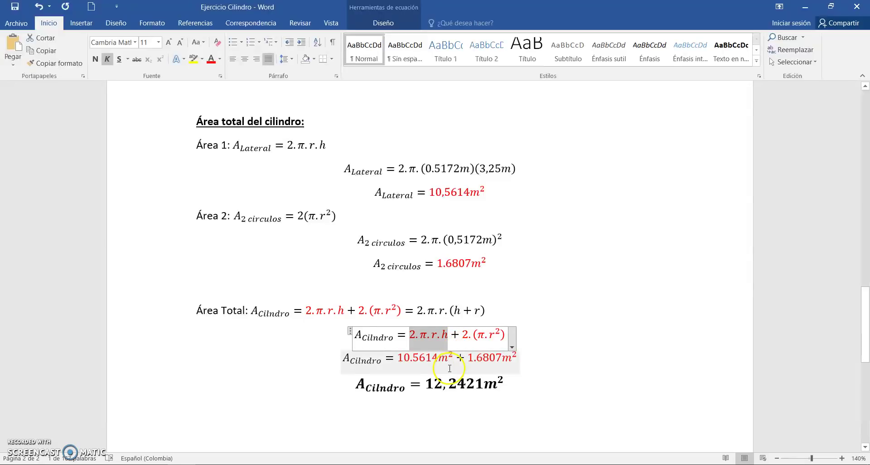
# Step: Review the sum of the two partial areas, highlighting the substituted lateral area and the calculated total area of the cylinder
pyautogui.scroll(-1, 414, 350)
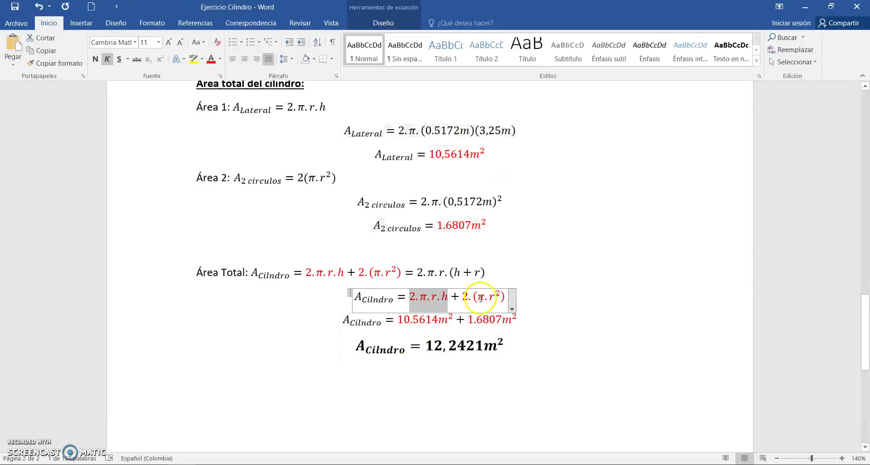
pyautogui.click(438, 320)
pyautogui.moveTo(399, 319); pyautogui.dragTo(442, 320)
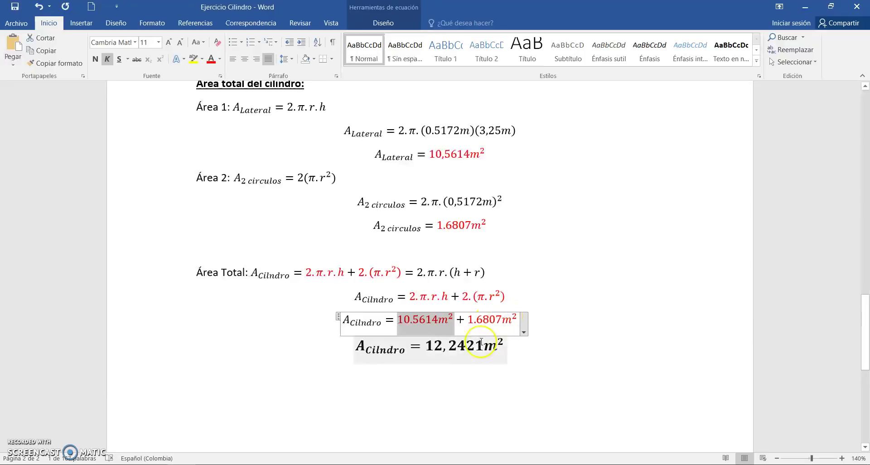
pyautogui.click(428, 346)
pyautogui.moveTo(426, 347); pyautogui.dragTo(486, 348)
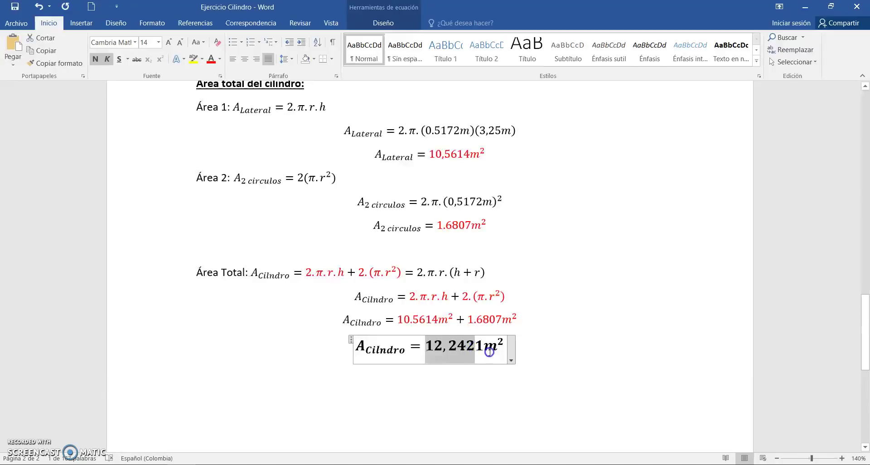
pyautogui.click(485, 349)
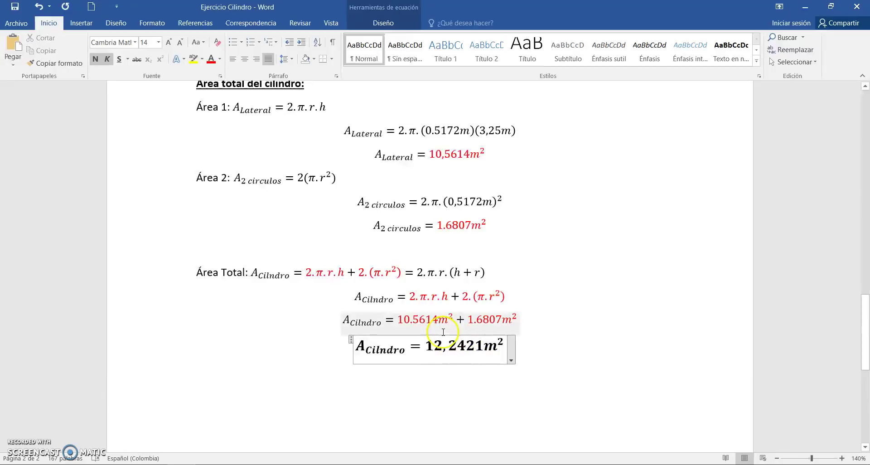
pyautogui.scroll(3, 424, 252)
pyautogui.scroll(-3, 481, 373)
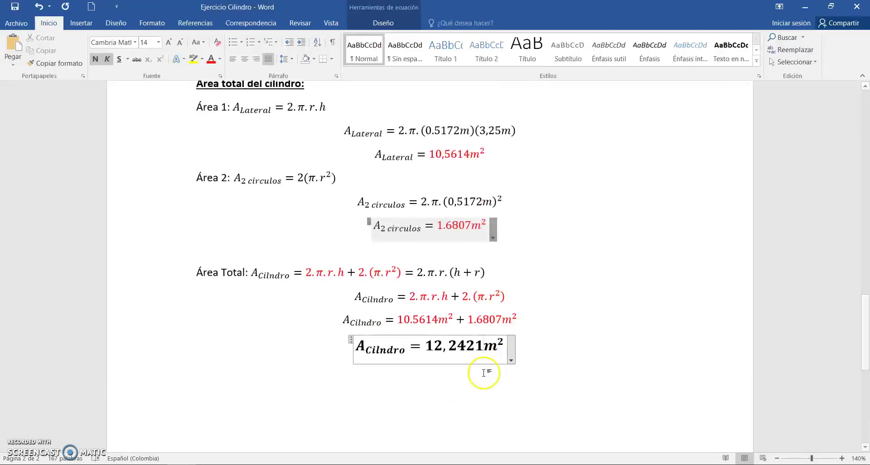
pyautogui.scroll(2, 454, 340)
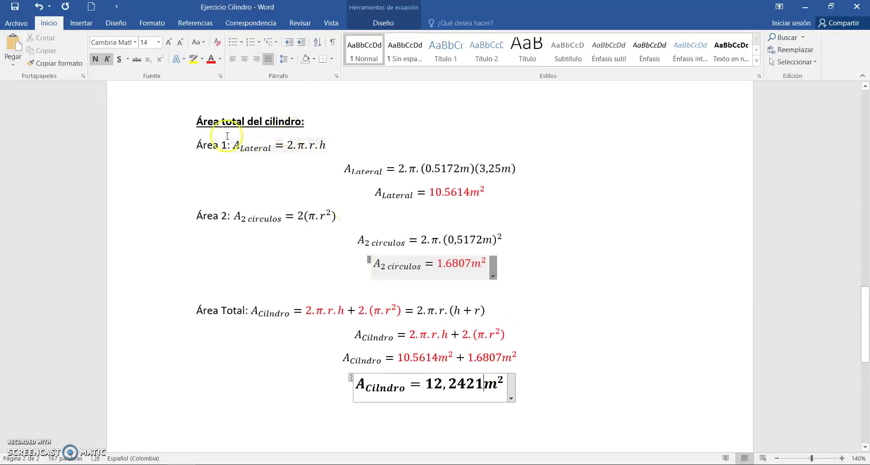
# Step: Recap the solved exercise, highlighting the total area heading, the volume heading and the r in the radius result
pyautogui.click(180, 125)
pyautogui.scroll(18, 584, 353)
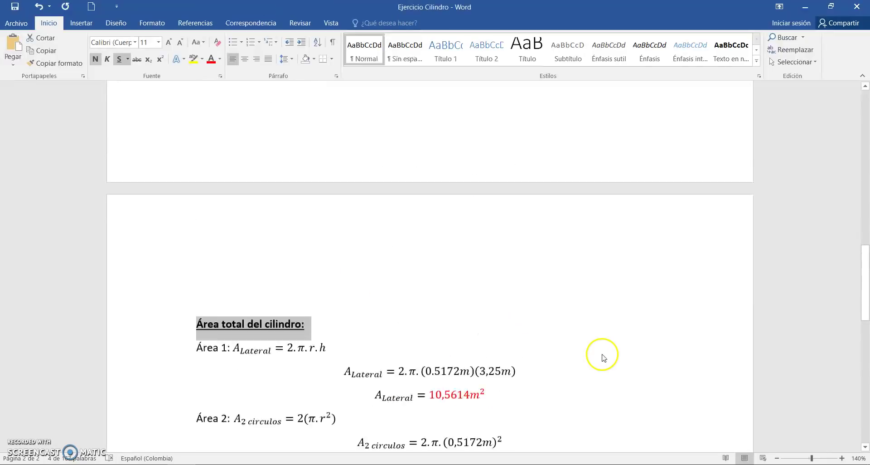
pyautogui.click(175, 187)
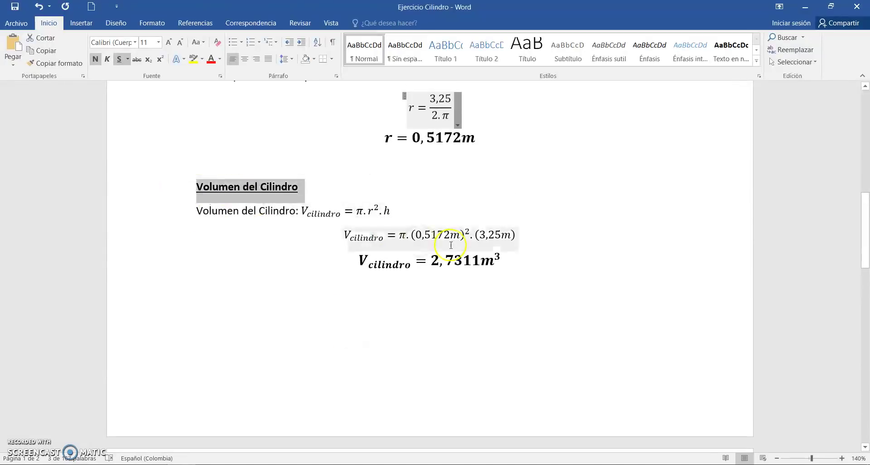
pyautogui.scroll(3, 474, 343)
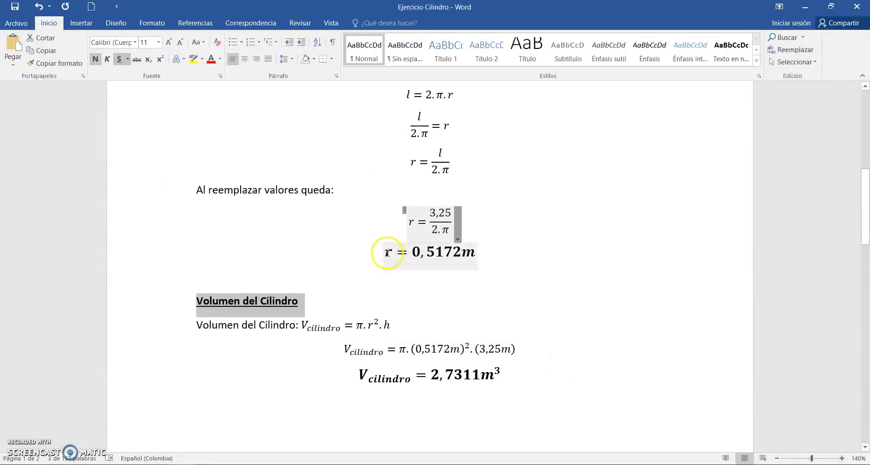
pyautogui.doubleClick(389, 252)
pyautogui.scroll(-5, 347, 306)
pyautogui.scroll(-8, 369, 272)
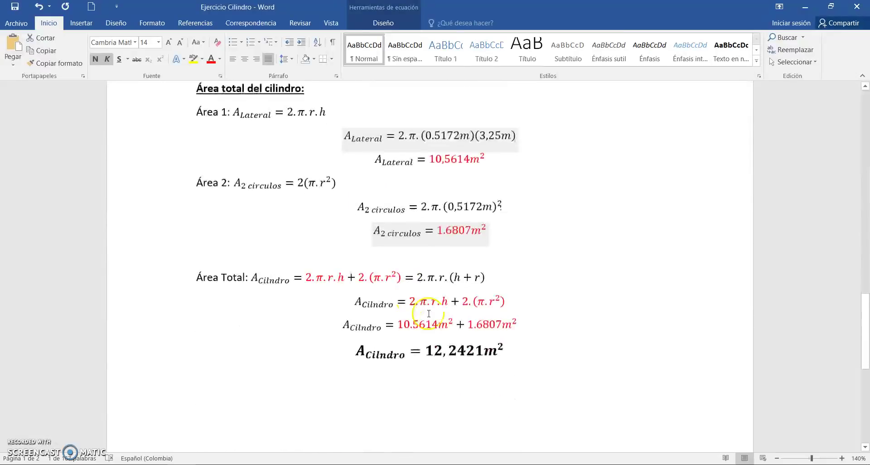
# Step: Return to the problem statement and highlight the instruction "Desarrolle el cilindro utilizando Geogebra"
pyautogui.scroll(10, 428, 313)
pyautogui.scroll(6, 362, 281)
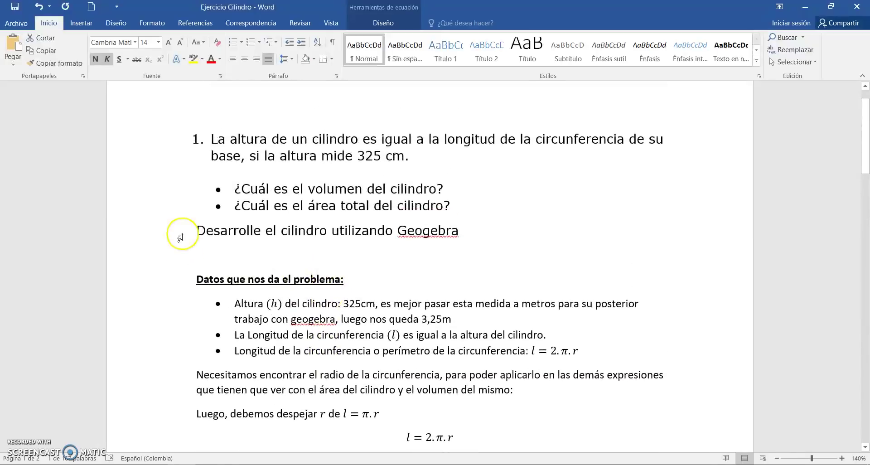
pyautogui.moveTo(194, 229); pyautogui.dragTo(458, 233)
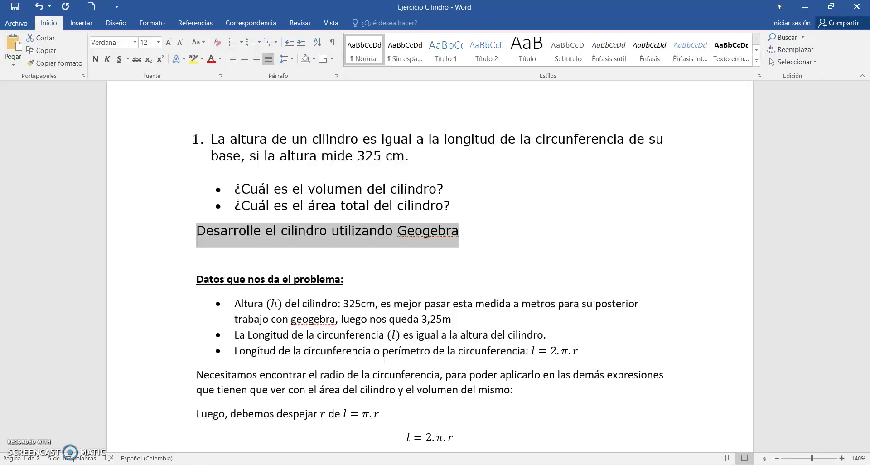
pyautogui.hotkey('alt', 'Tab')
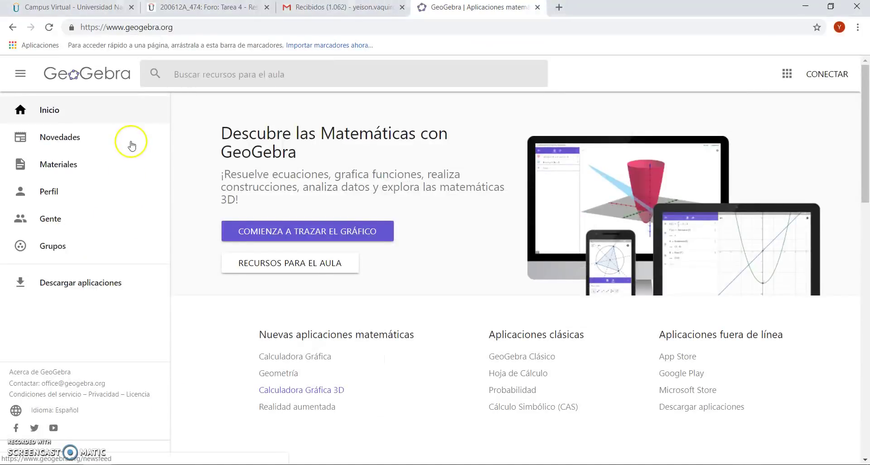
pyautogui.moveTo(176, 27); pyautogui.dragTo(78, 27)
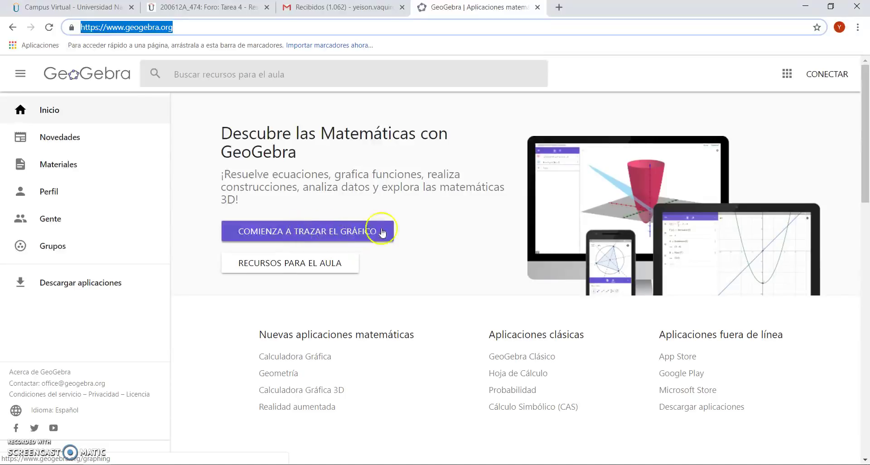
pyautogui.click(326, 397)
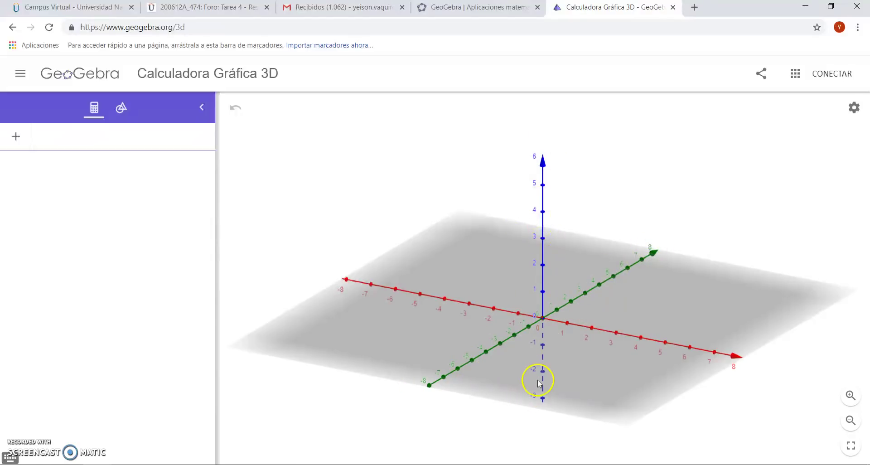
# Step: Show the grid on the plane of the 3D view and open the view's configuration
pyautogui.rightClick(405, 324)
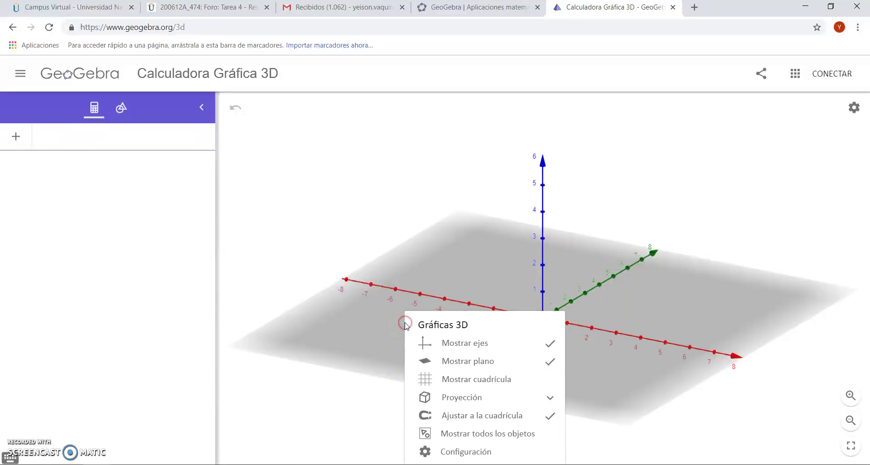
pyautogui.click(466, 384)
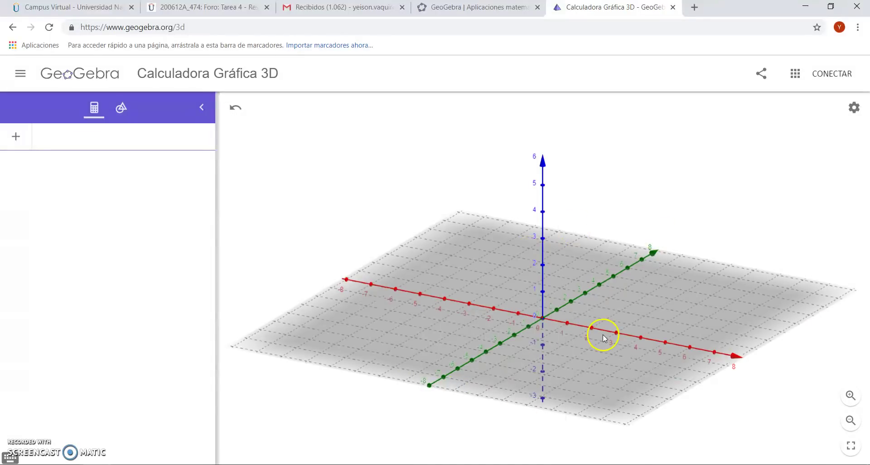
pyautogui.rightClick(419, 294)
pyautogui.click(497, 439)
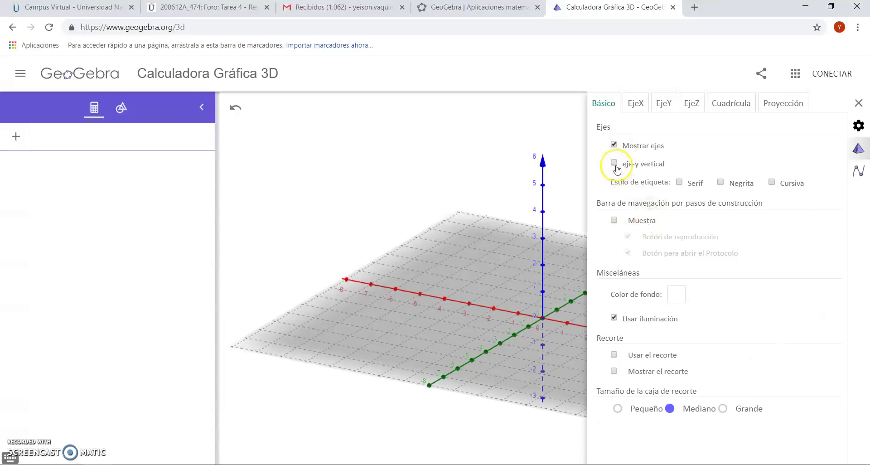
# Step: Label the three axes of the 3D view x, y and z, keeping the X axis shown
pyautogui.click(635, 106)
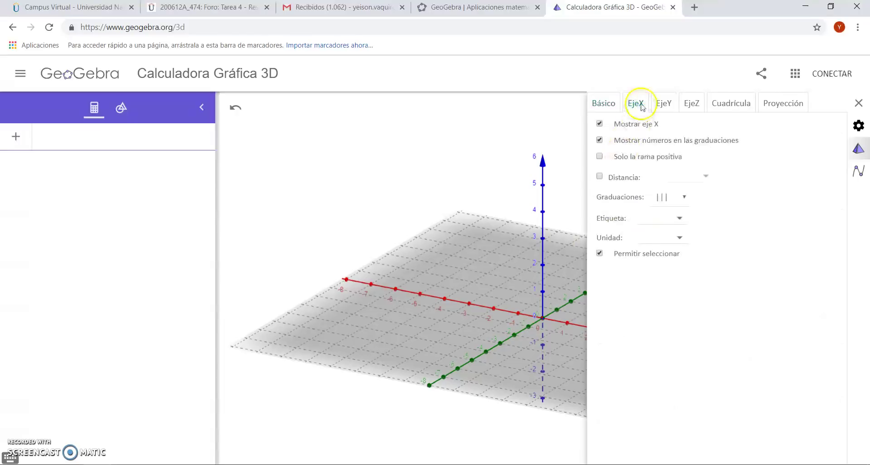
pyautogui.click(600, 125)
pyautogui.click(600, 125)
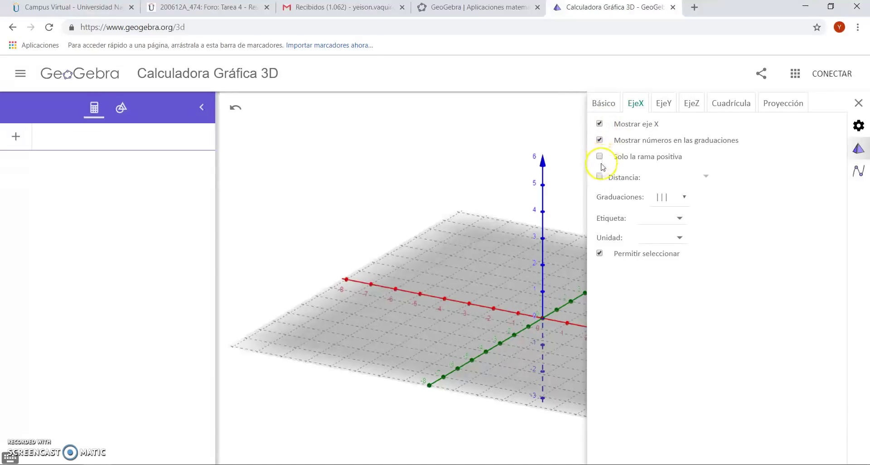
pyautogui.click(681, 220)
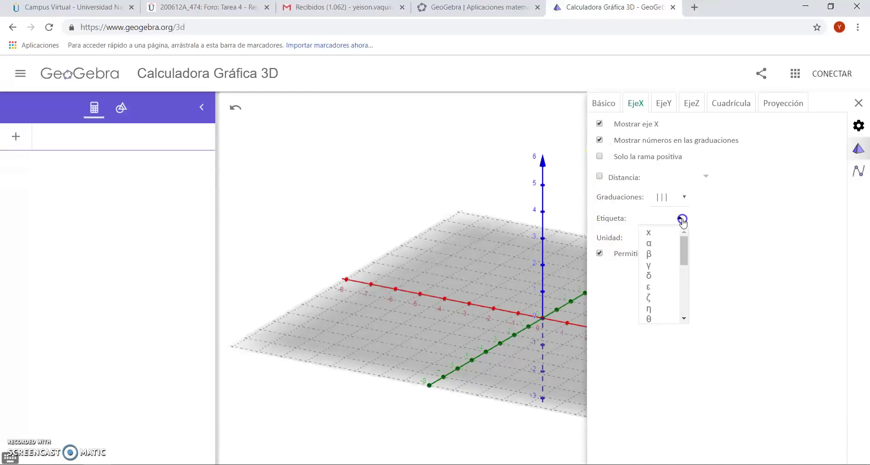
pyautogui.click(661, 239)
pyautogui.click(665, 105)
pyautogui.click(680, 220)
pyautogui.click(653, 235)
pyautogui.click(695, 104)
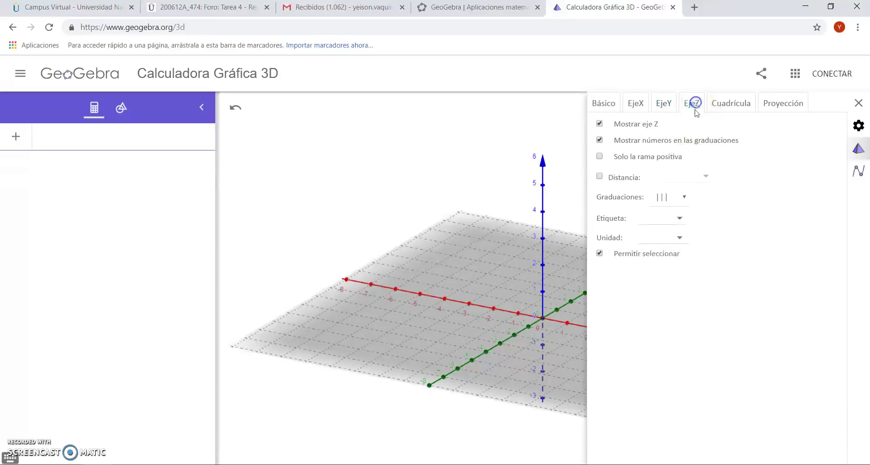
pyautogui.click(680, 220)
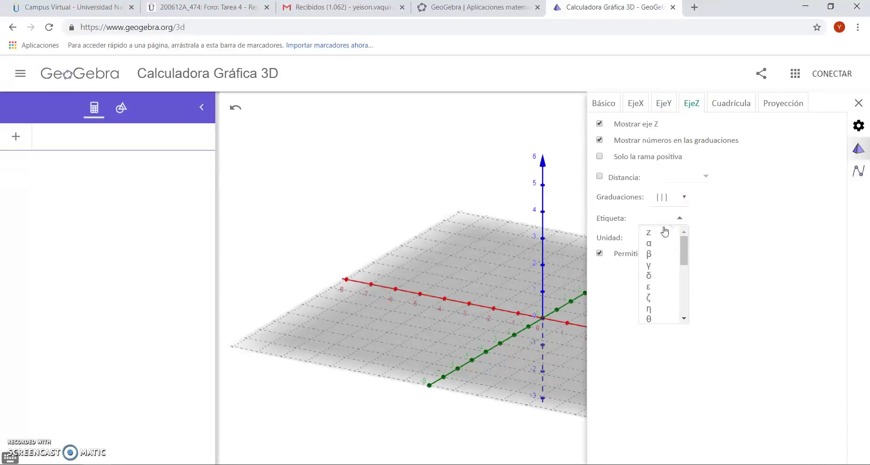
pyautogui.click(664, 232)
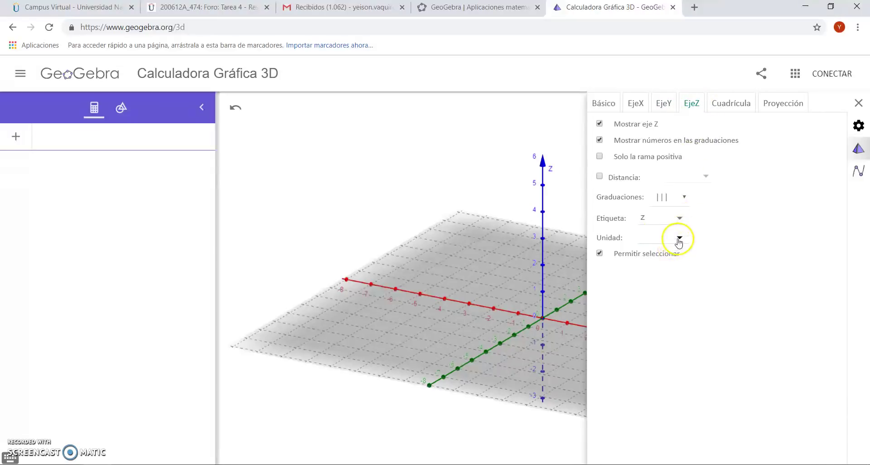
# Step: Set the unit of the Z, Y and X axes to m and close the view settings
pyautogui.click(679, 240)
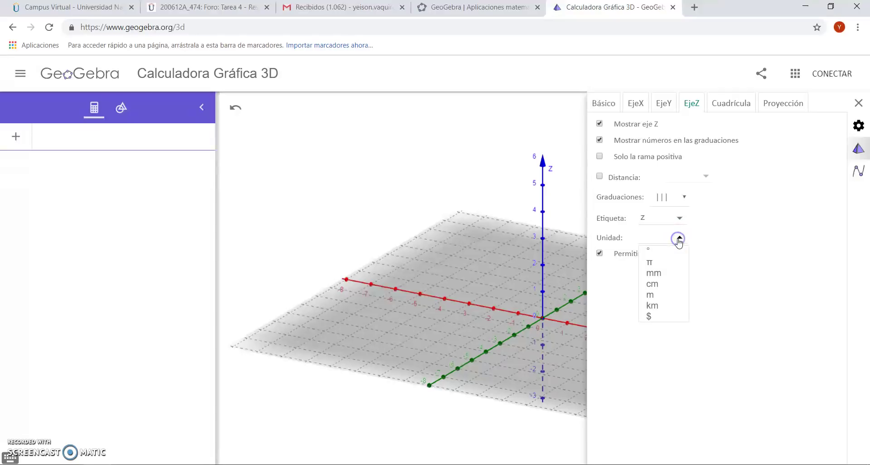
pyautogui.click(658, 298)
pyautogui.click(668, 105)
pyautogui.click(679, 237)
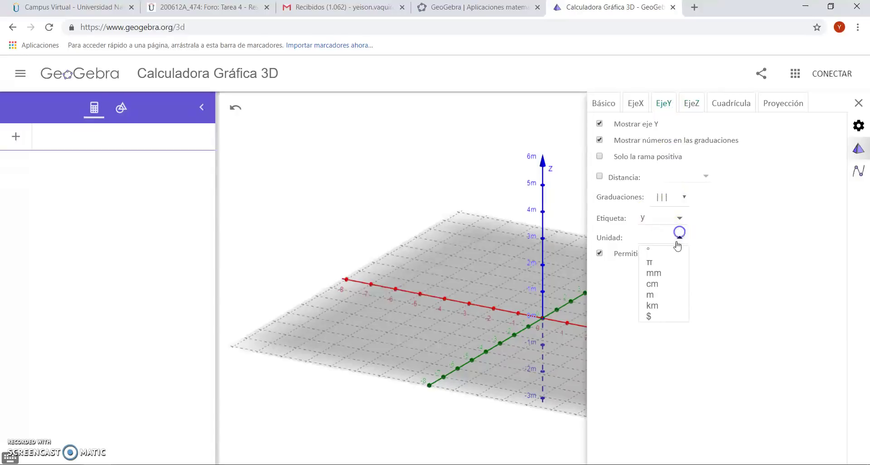
pyautogui.click(652, 294)
pyautogui.click(636, 103)
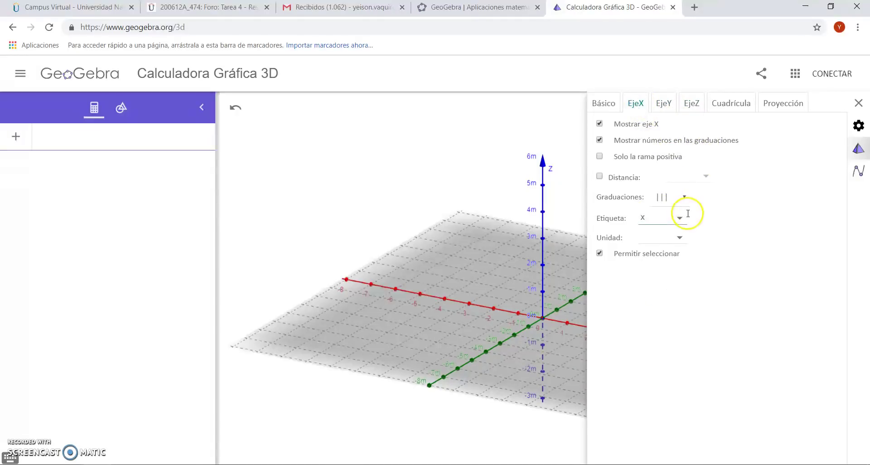
pyautogui.click(680, 239)
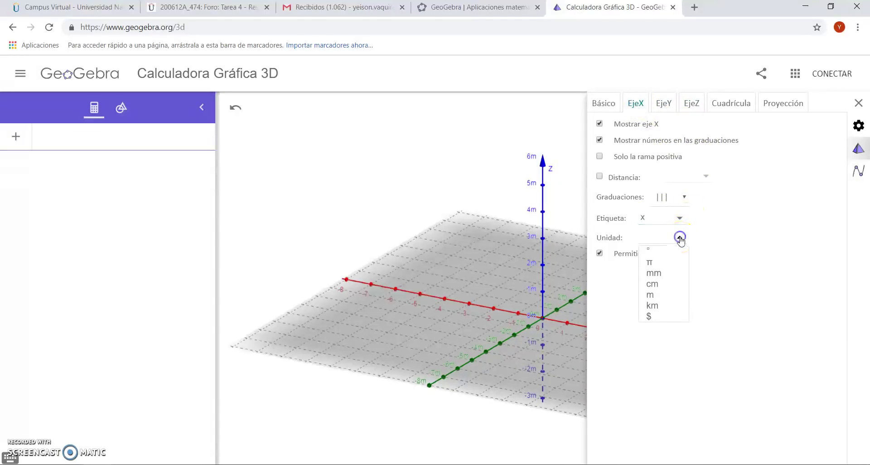
pyautogui.click(651, 295)
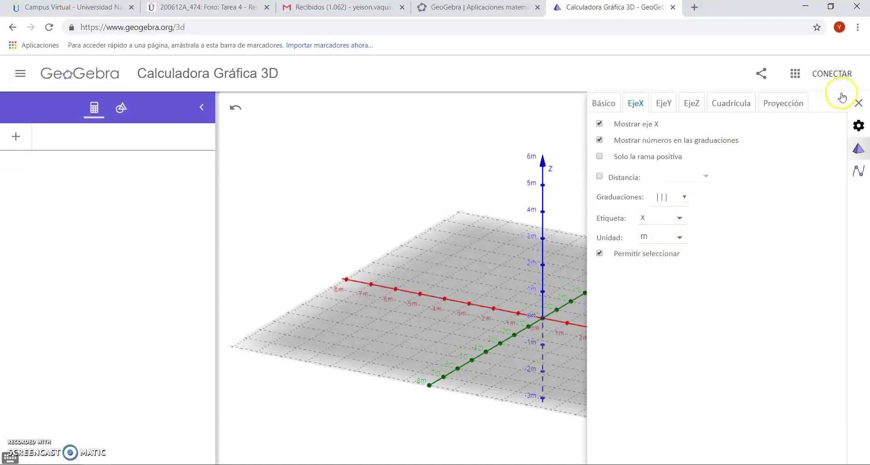
pyautogui.click(859, 103)
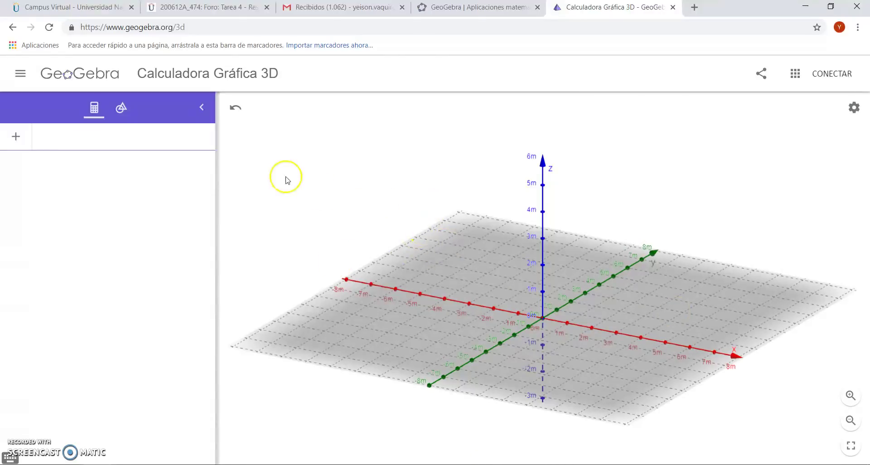
# Step: Construct a segment of given length, 3.25 m, from the origin along the X axis, using the expanded tool set
pyautogui.click(124, 109)
pyautogui.moveTo(209, 185); pyautogui.dragTo(206, 366)
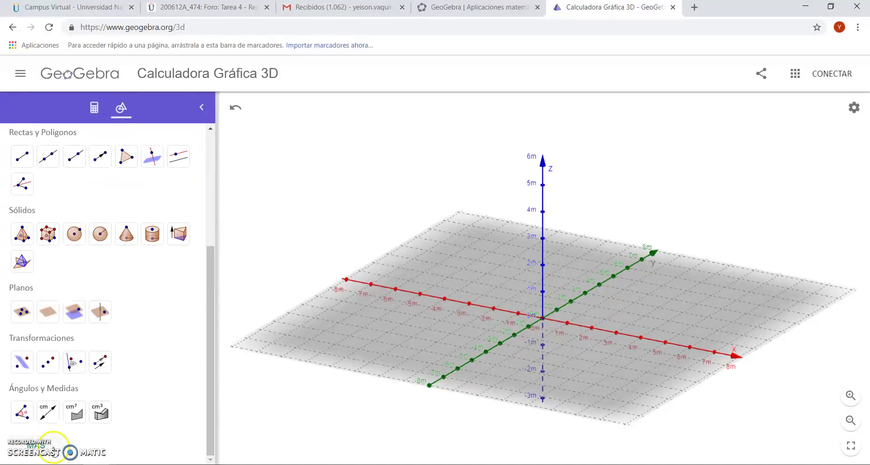
pyautogui.click(43, 449)
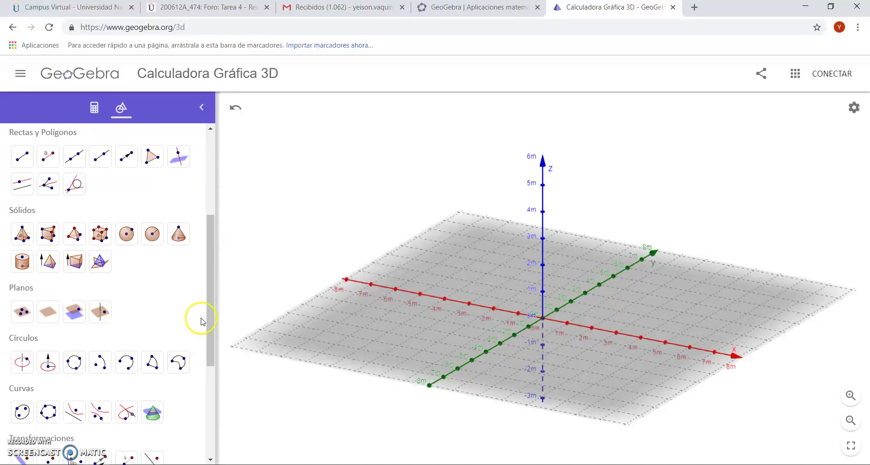
pyautogui.moveTo(213, 321); pyautogui.dragTo(222, 238)
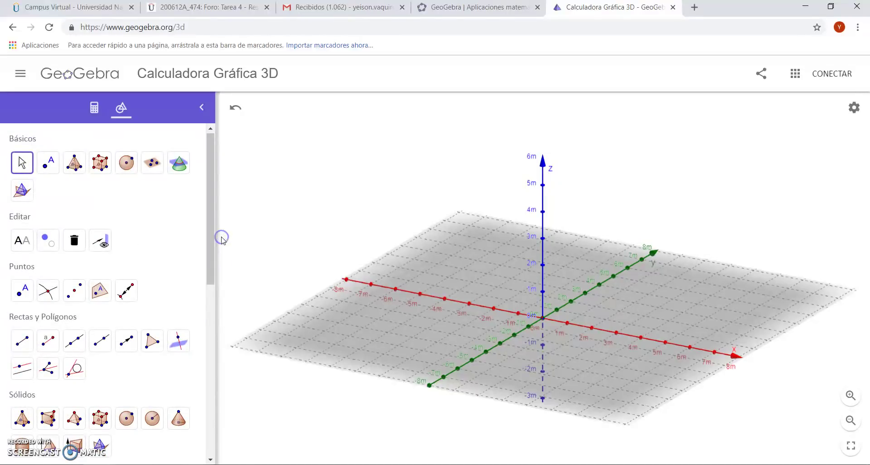
pyautogui.moveTo(213, 198); pyautogui.dragTo(211, 244)
pyautogui.click(49, 247)
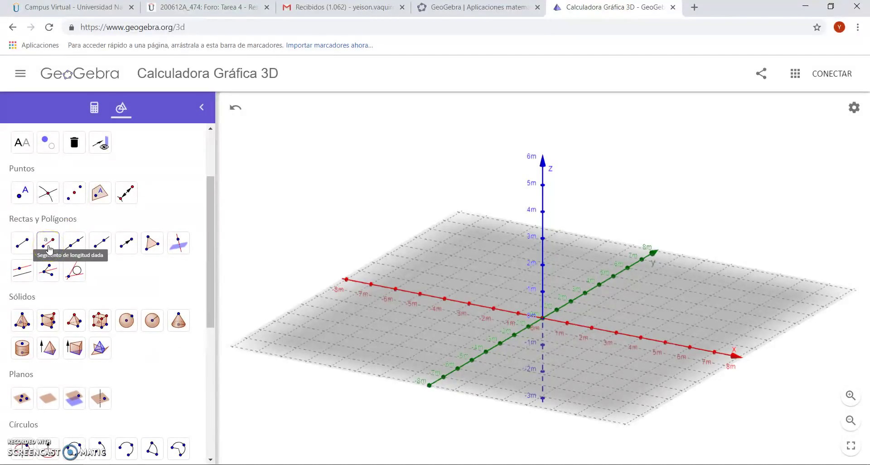
pyautogui.click(49, 247)
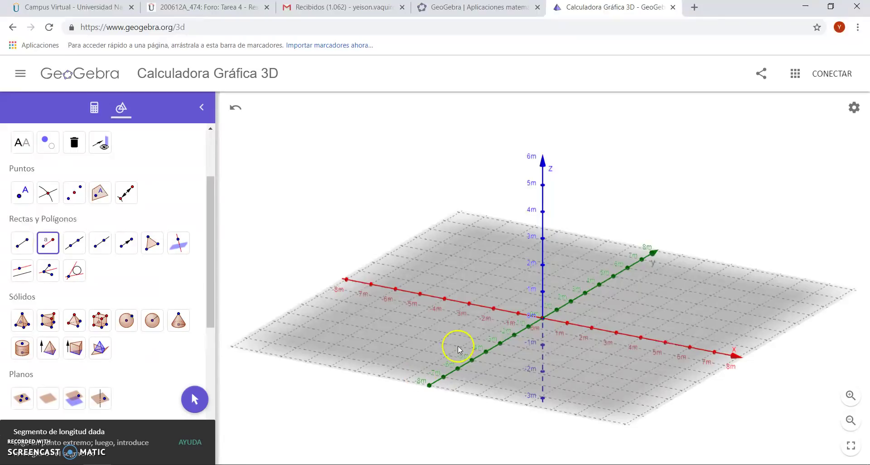
pyautogui.click(544, 319)
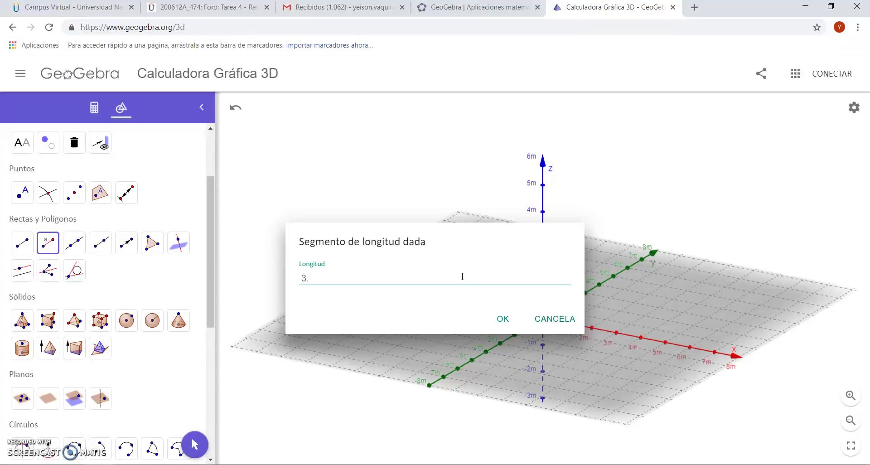
pyautogui.click(502, 320)
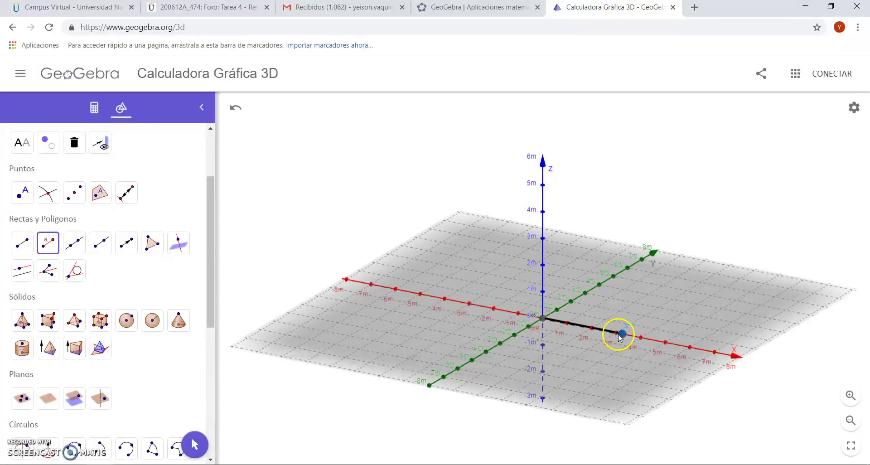
pyautogui.click(622, 334)
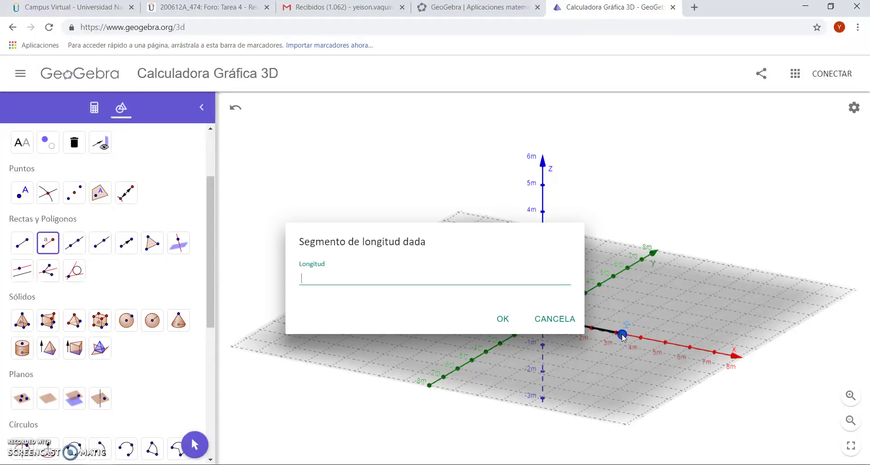
pyautogui.click(516, 322)
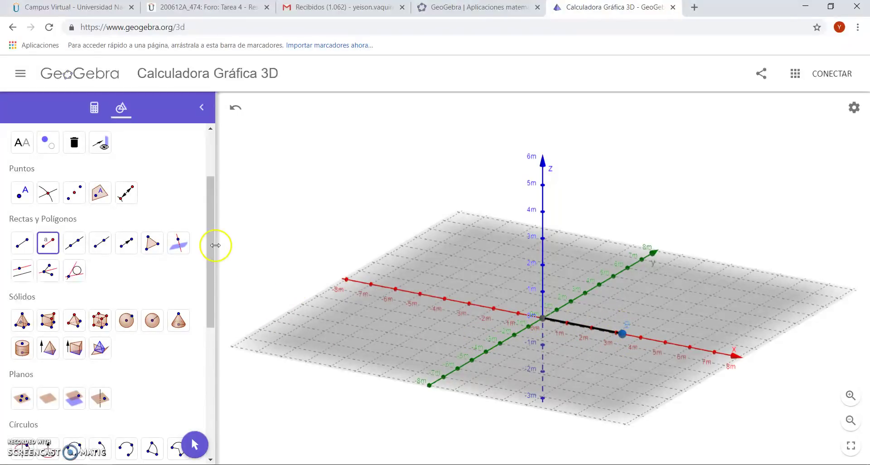
# Step: Create a cylinder between the two endpoints of the 3.25 m segment, using the radius 0.5172 calculated in the Word exercise
pyautogui.scroll(2, 211, 186)
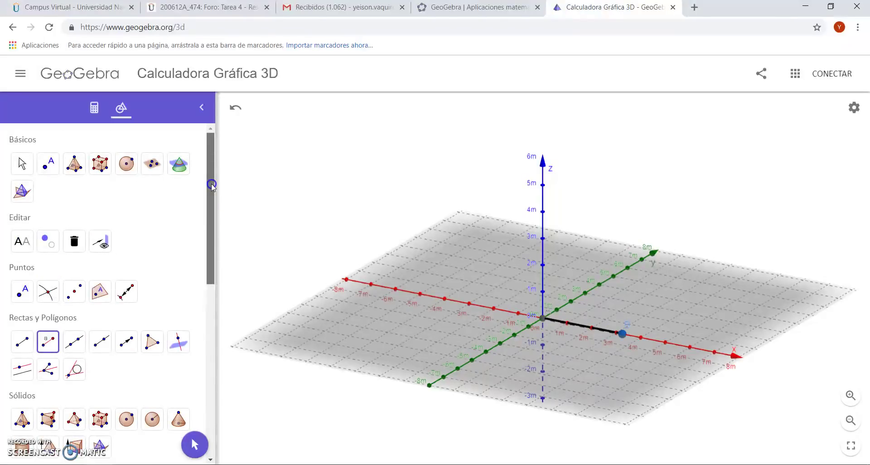
pyautogui.moveTo(211, 186); pyautogui.dragTo(216, 312)
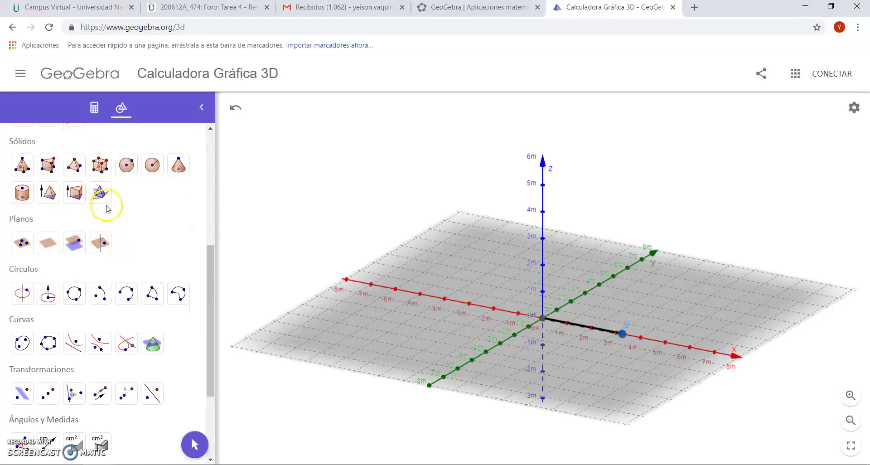
pyautogui.click(20, 188)
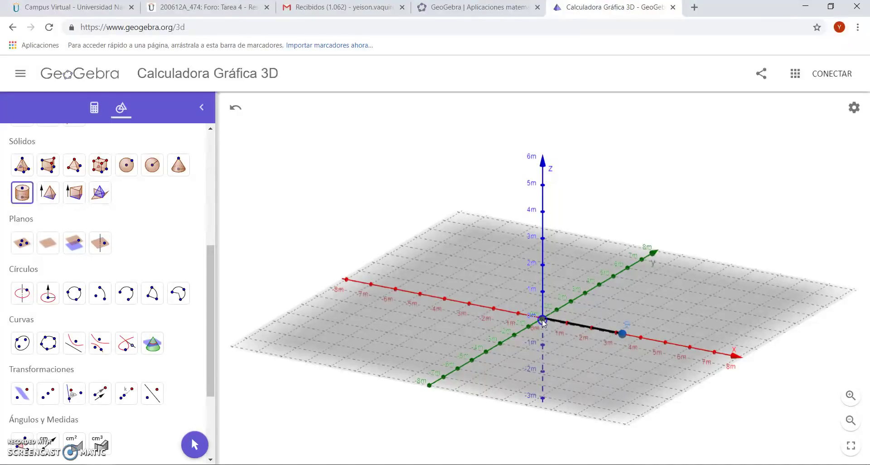
pyautogui.click(624, 335)
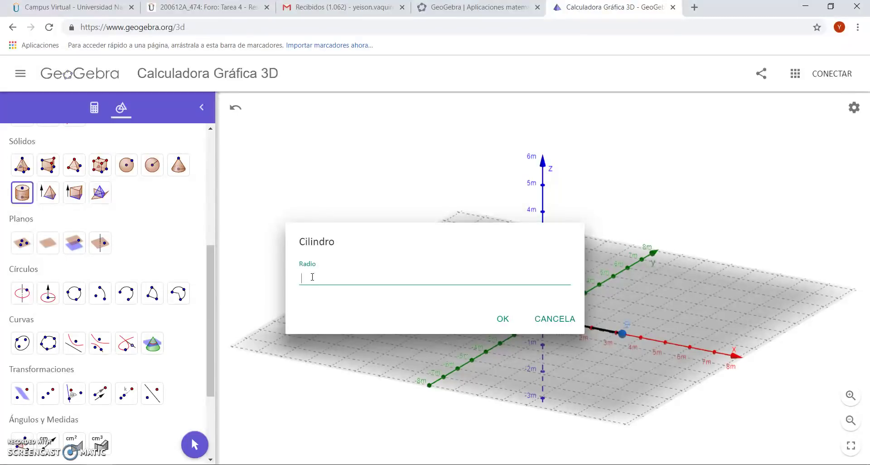
pyautogui.hotkey('alt', 'Tab')
pyautogui.scroll(-5, 312, 276)
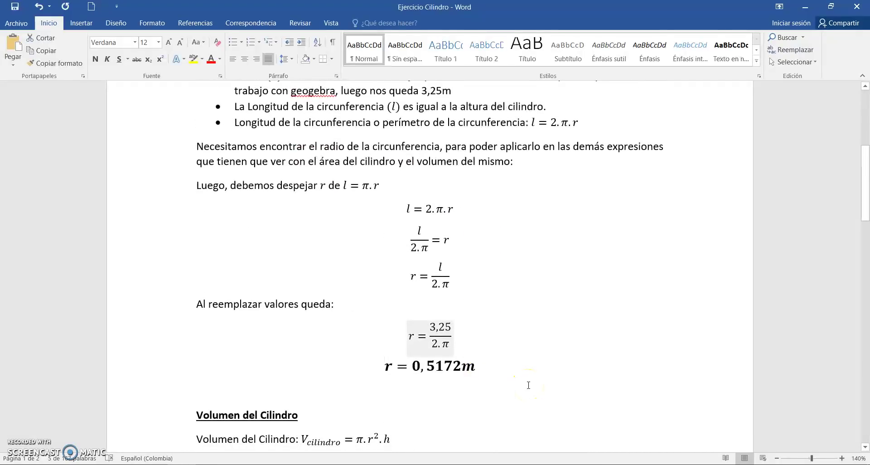
pyautogui.hotkey('alt', 'Tab')
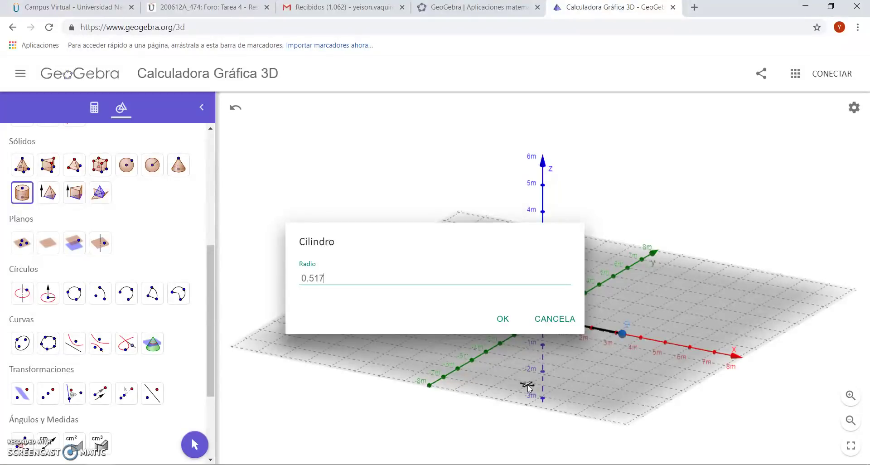
pyautogui.click(503, 319)
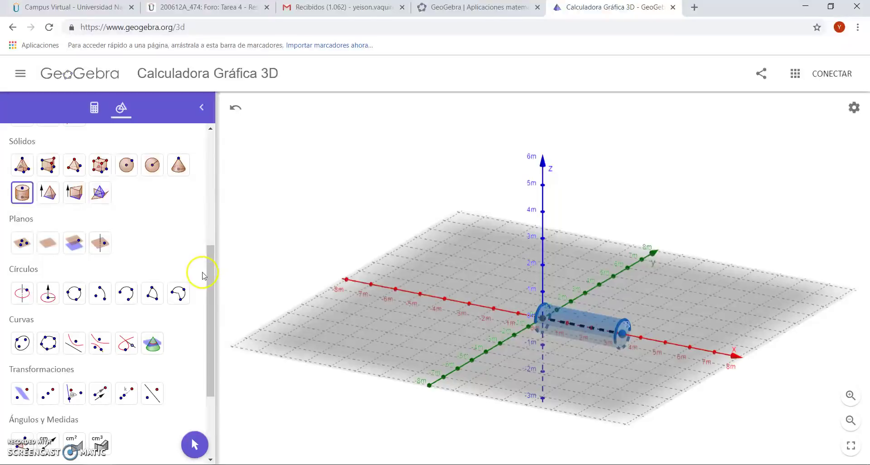
# Step: Measure the cylinder's volume with the Volume tool, placing its value label on the solid
pyautogui.moveTo(210, 277); pyautogui.dragTo(211, 145)
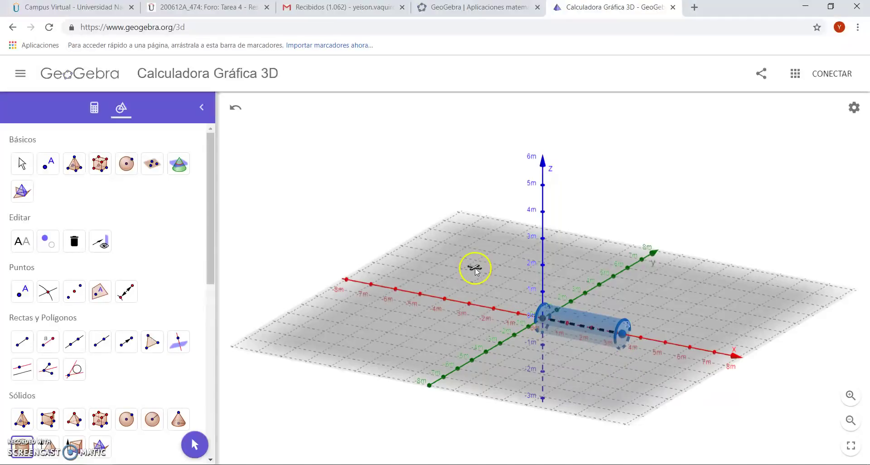
pyautogui.click(20, 163)
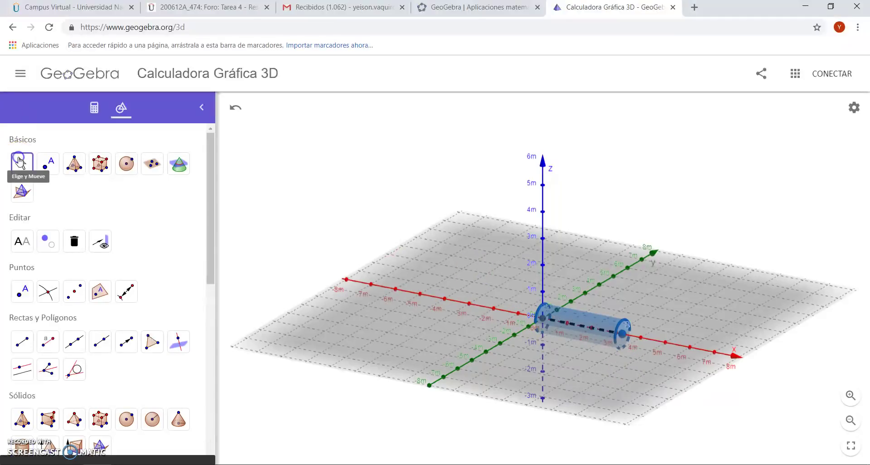
pyautogui.moveTo(785, 413)
pyautogui.mouseDown()
pyautogui.moveTo(762, 402)
pyautogui.moveTo(783, 406)
pyautogui.moveTo(774, 414)
pyautogui.mouseUp()
pyautogui.scroll(3, 758, 397)
pyautogui.moveTo(765, 430)
pyautogui.mouseDown()
pyautogui.moveTo(750, 432)
pyautogui.moveTo(755, 423)
pyautogui.moveTo(754, 434)
pyautogui.mouseUp()
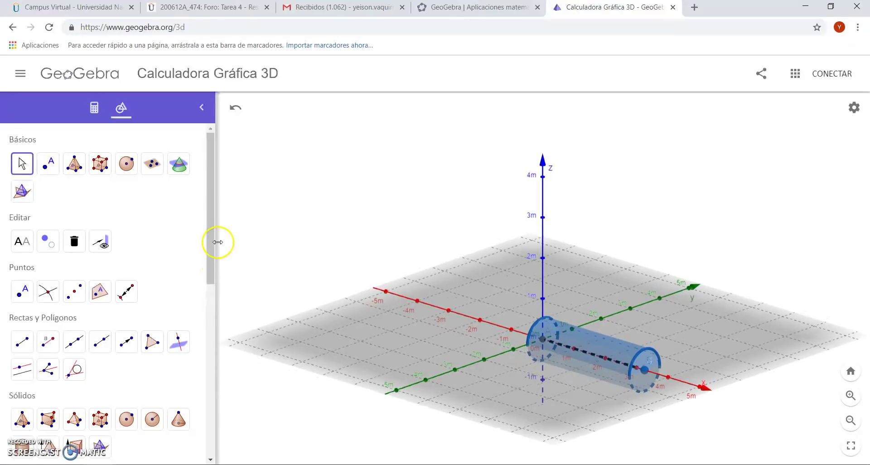
pyautogui.click(211, 235)
pyautogui.moveTo(211, 236); pyautogui.dragTo(208, 403)
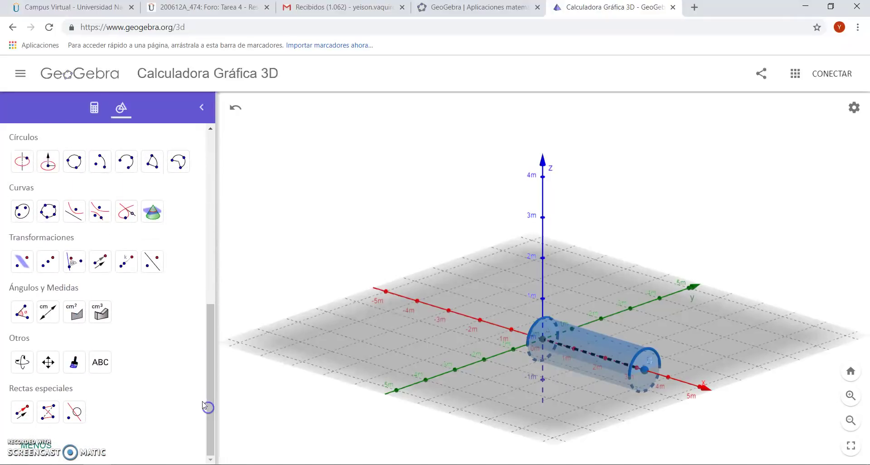
pyautogui.click(102, 311)
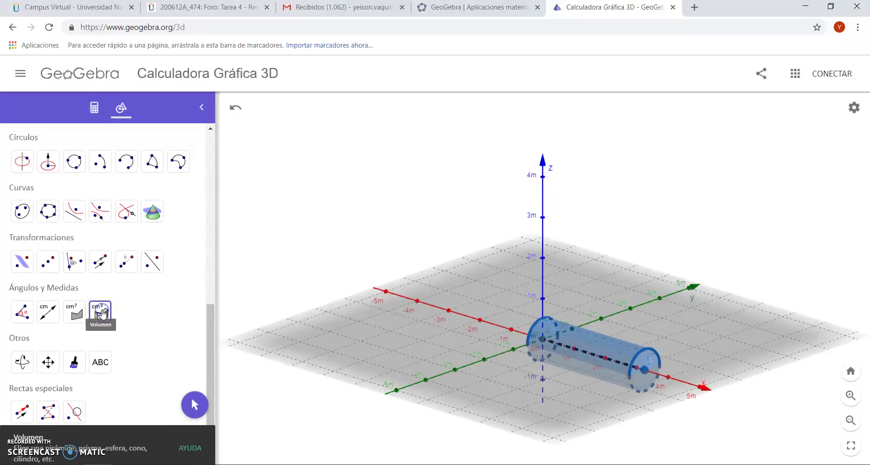
pyautogui.click(594, 346)
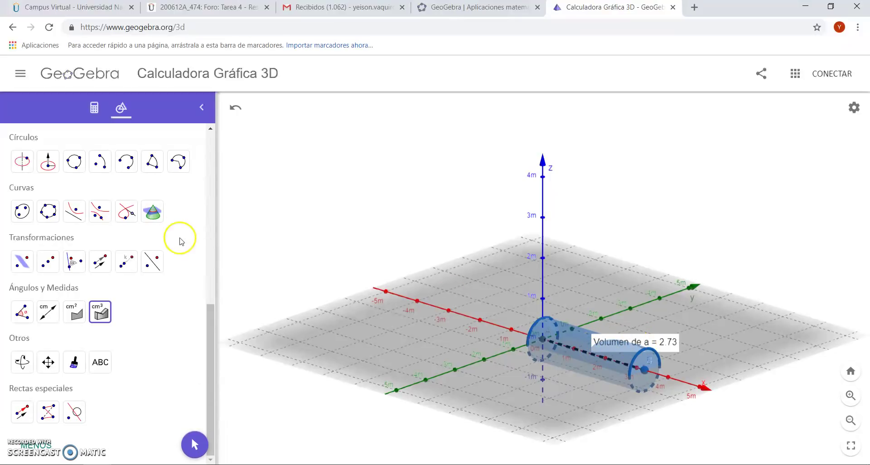
# Step: Move the volume label slightly upward, clear of the cylinder's axis
pyautogui.click(211, 342)
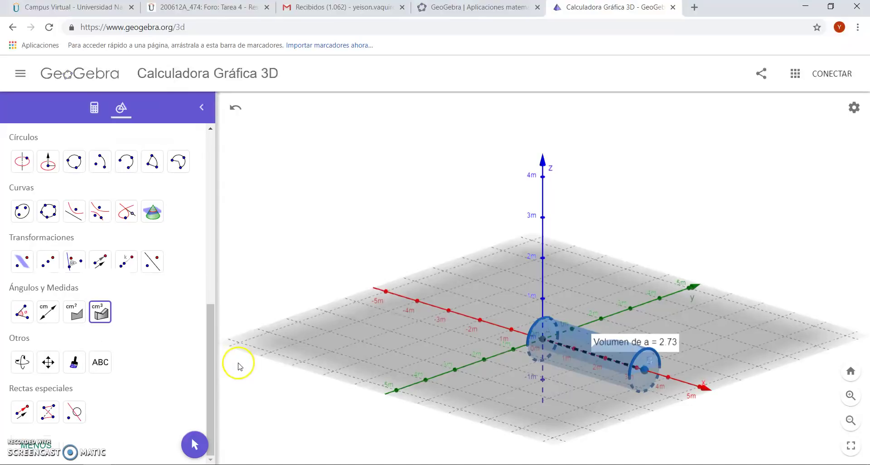
pyautogui.moveTo(213, 353); pyautogui.dragTo(184, 169)
pyautogui.click(20, 164)
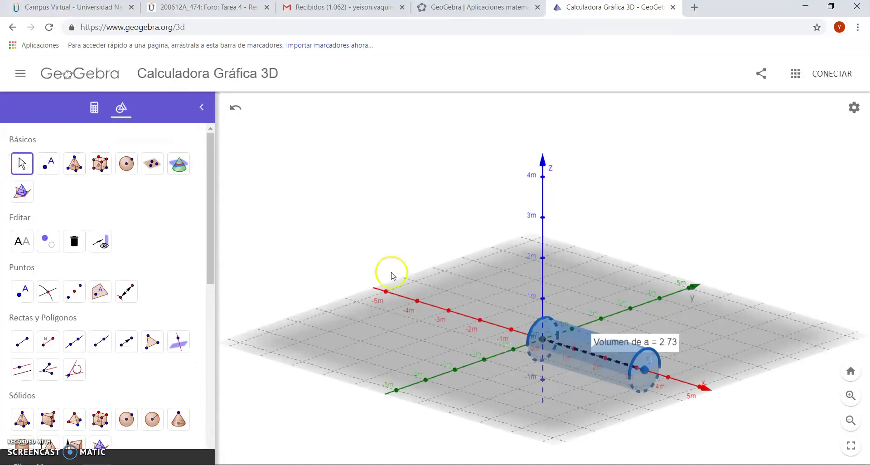
pyautogui.moveTo(663, 327); pyautogui.dragTo(668, 328)
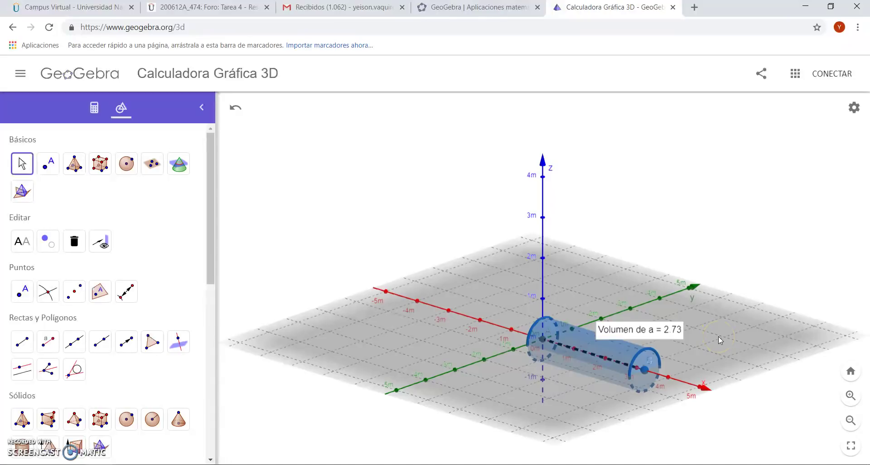
# Step: Compare the measured volume with the cylinder volume result in the Word exercise, highlighting that result, and return to GeoGebra
pyautogui.hotkey('alt', 'Tab')
pyautogui.scroll(-5, 385, 334)
pyautogui.moveTo(434, 298); pyautogui.dragTo(487, 299)
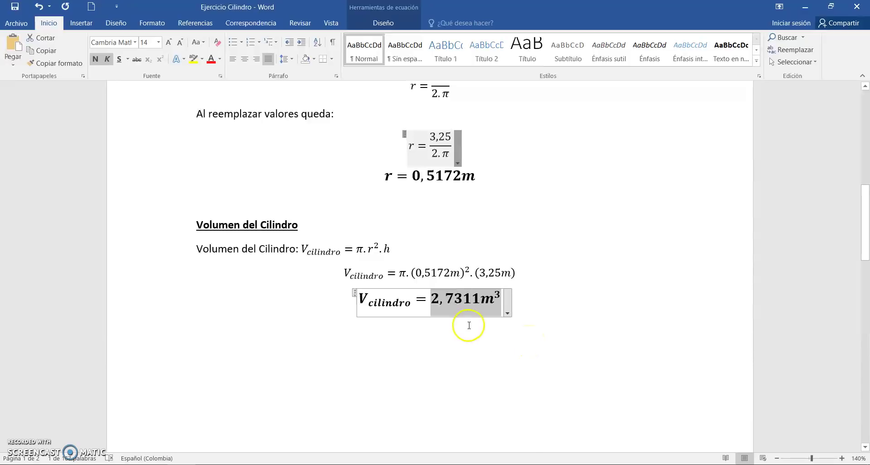
pyautogui.hotkey('alt', 'Tab')
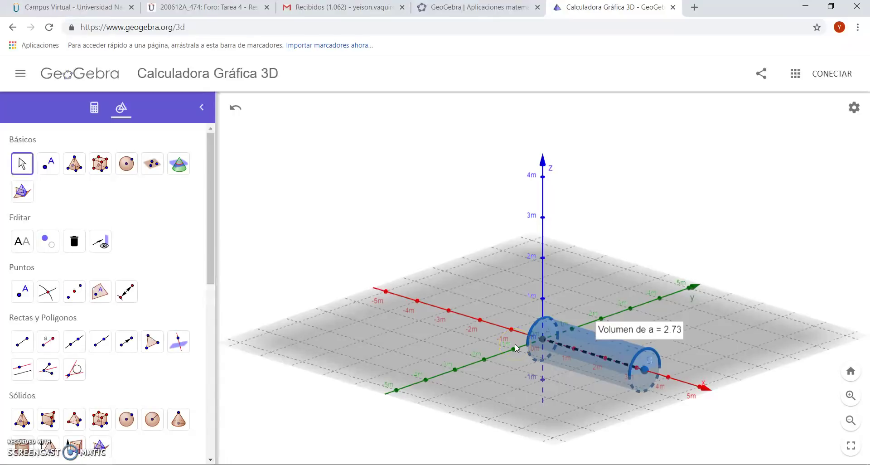
# Step: Measure the area of both circular bases of the cylinder with the Area tool
pyautogui.click(211, 192)
pyautogui.moveTo(213, 192); pyautogui.dragTo(204, 389)
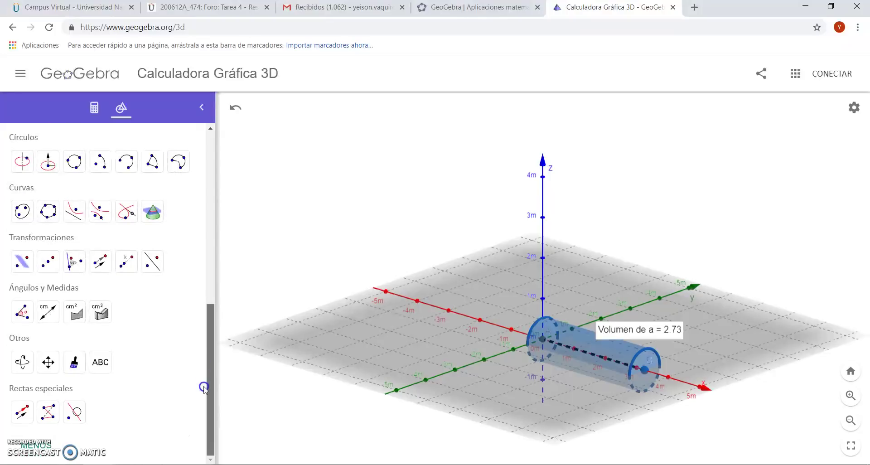
pyautogui.click(75, 311)
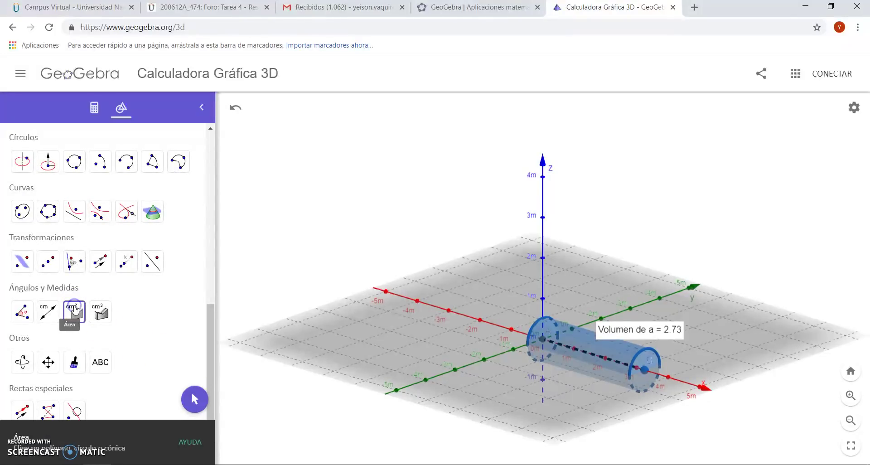
pyautogui.click(646, 384)
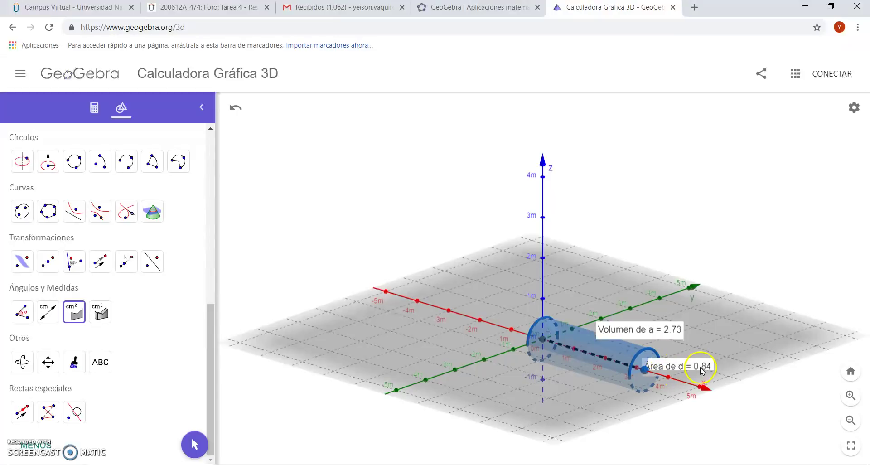
pyautogui.click(537, 335)
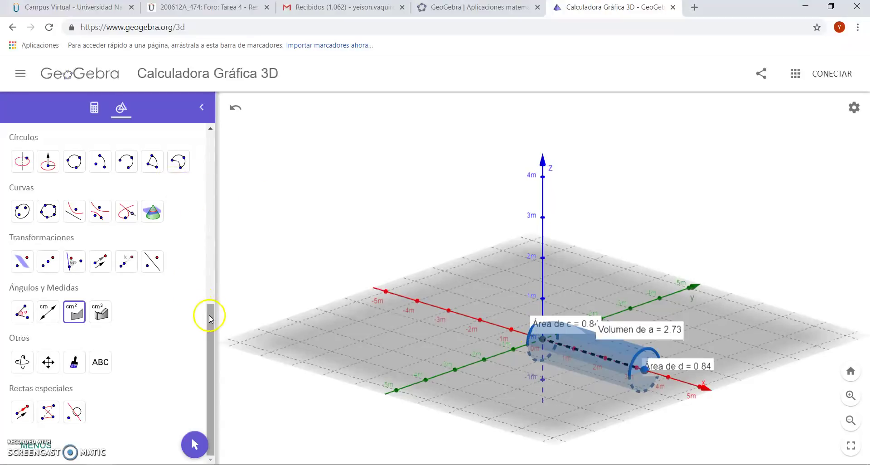
# Step: Move the area label of the base at the origin away from the cylinder so it no longer overlaps the volume label
pyautogui.moveTo(213, 311); pyautogui.dragTo(212, 139)
pyautogui.click(23, 165)
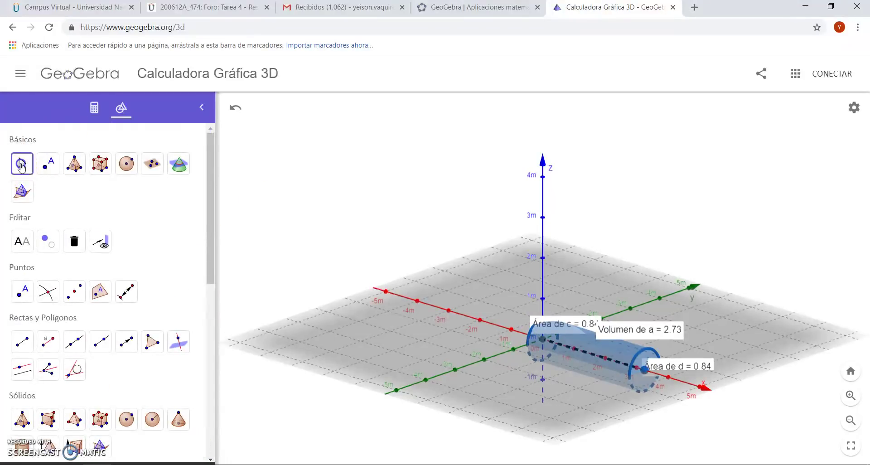
pyautogui.click(543, 325)
pyautogui.moveTo(544, 325); pyautogui.dragTo(493, 315)
pyautogui.moveTo(394, 425)
pyautogui.mouseDown()
pyautogui.moveTo(451, 426)
pyautogui.moveTo(401, 428)
pyautogui.mouseUp()
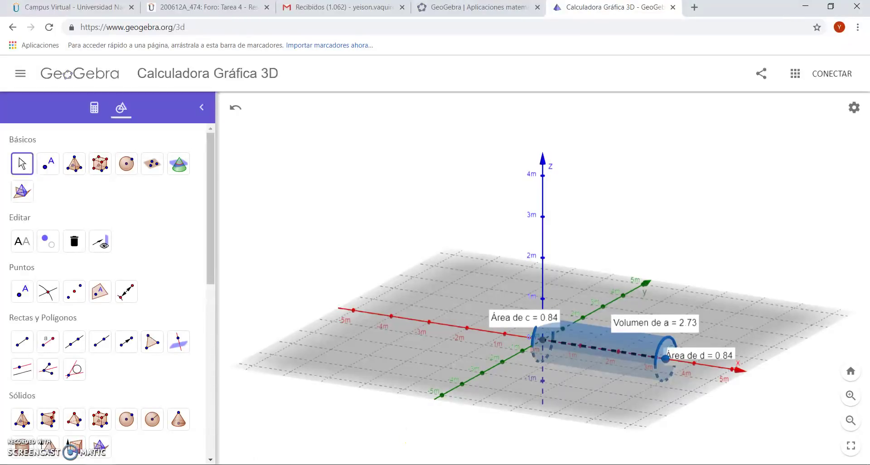
# Step: Compare the measured base areas with the two-circle area result in the Word exercise, highlighting that result
pyautogui.click(268, 464)
pyautogui.scroll(-3, 466, 289)
pyautogui.scroll(-6, 466, 289)
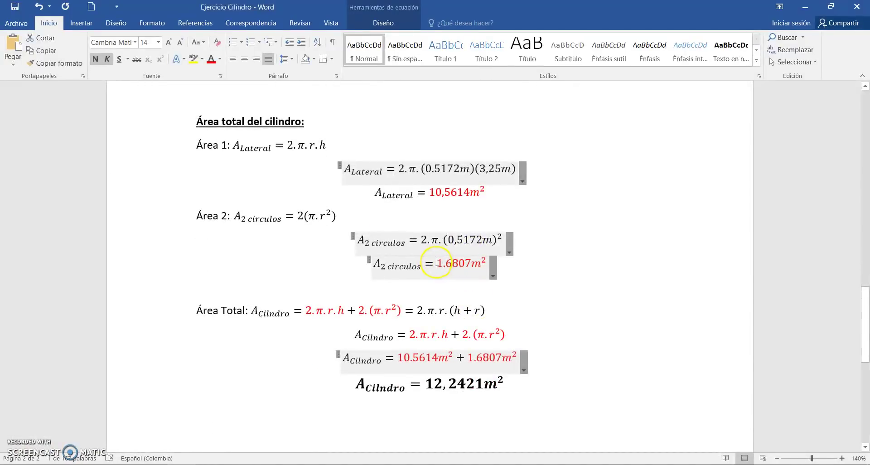
pyautogui.moveTo(436, 262); pyautogui.dragTo(471, 265)
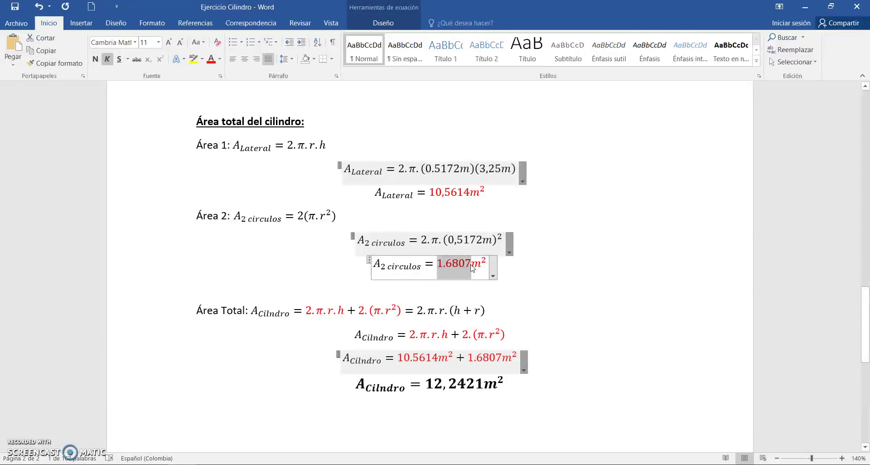
pyautogui.hotkey('alt', 'Tab')
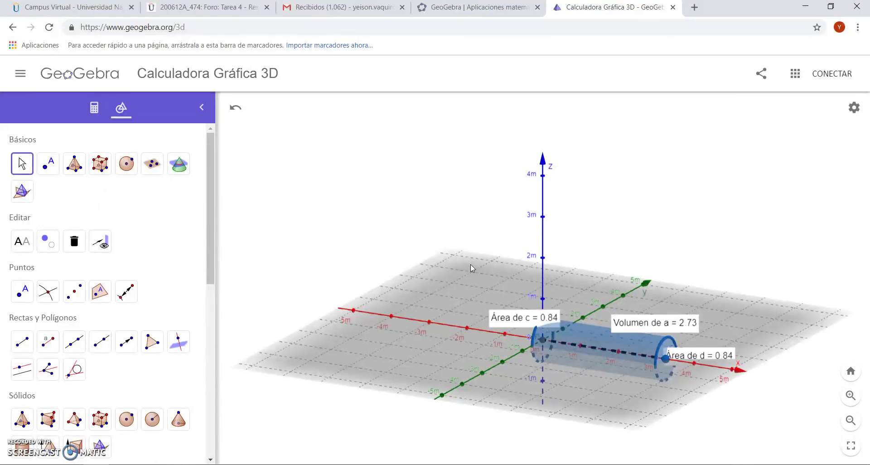
pyautogui.hotkey('alt', 'Tab')
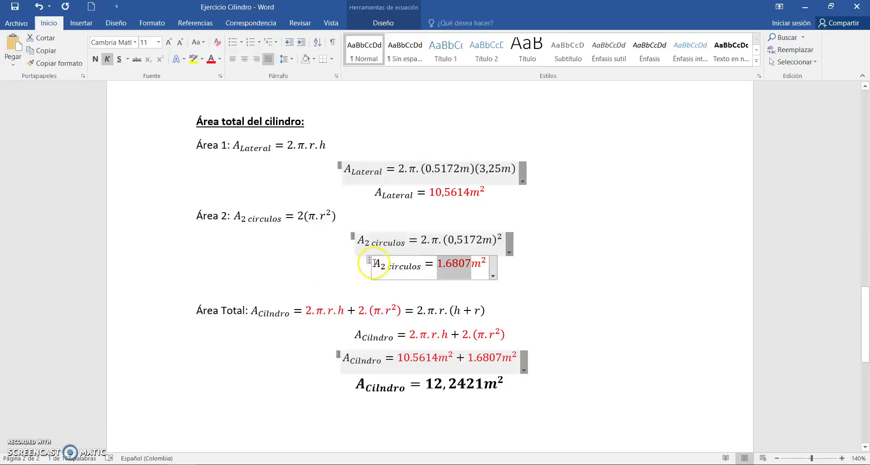
pyautogui.click(369, 260)
pyautogui.click(563, 273)
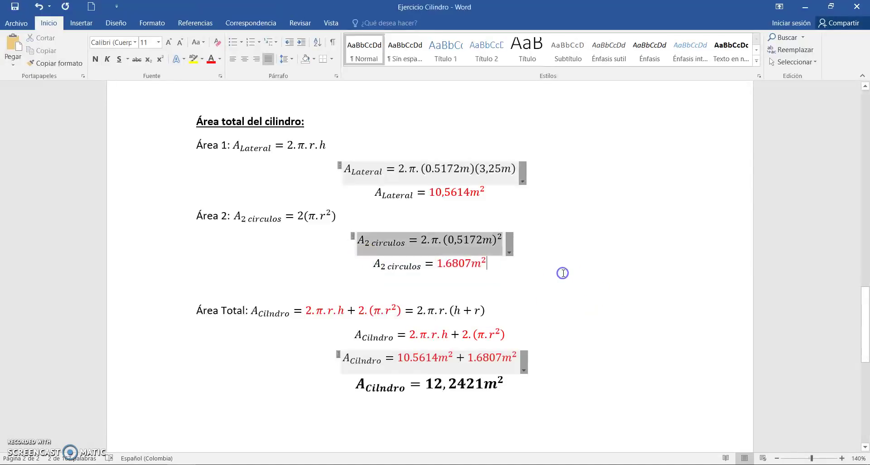
pyautogui.click(467, 286)
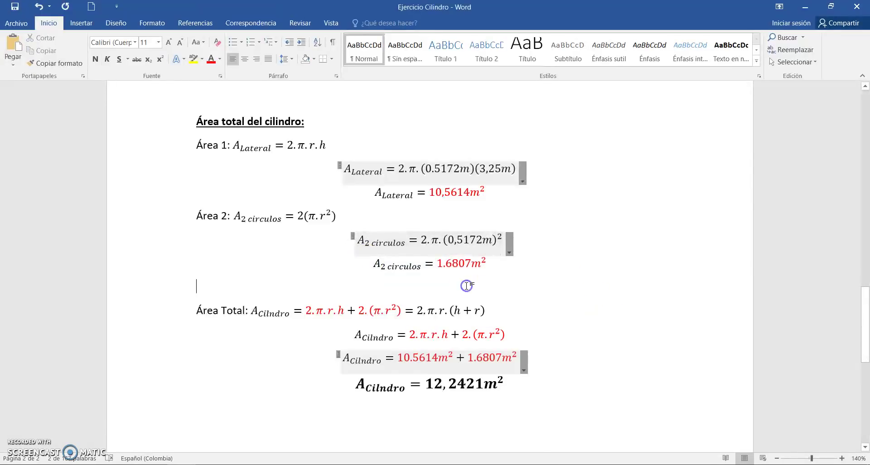
# Step: Examine the total cylinder area at the end of the Word exercise, highlighting its numeric result
pyautogui.scroll(-1, 466, 286)
pyautogui.click(426, 347)
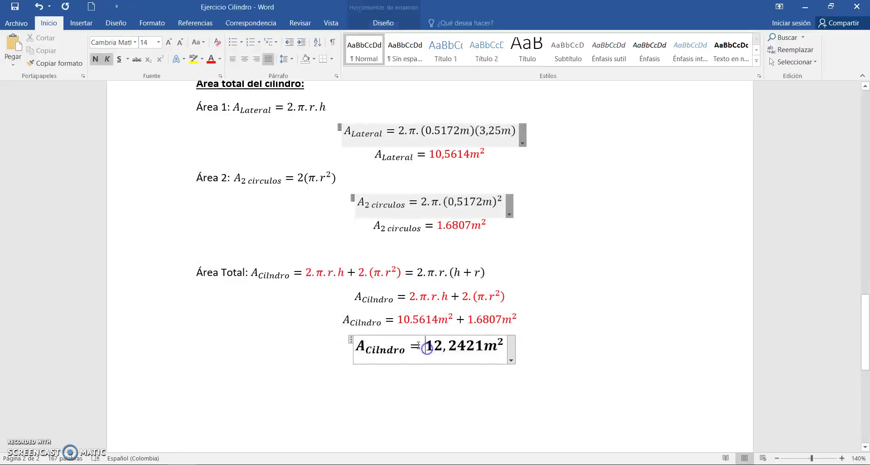
pyautogui.click(351, 339)
pyautogui.click(428, 346)
pyautogui.moveTo(427, 345); pyautogui.dragTo(454, 340)
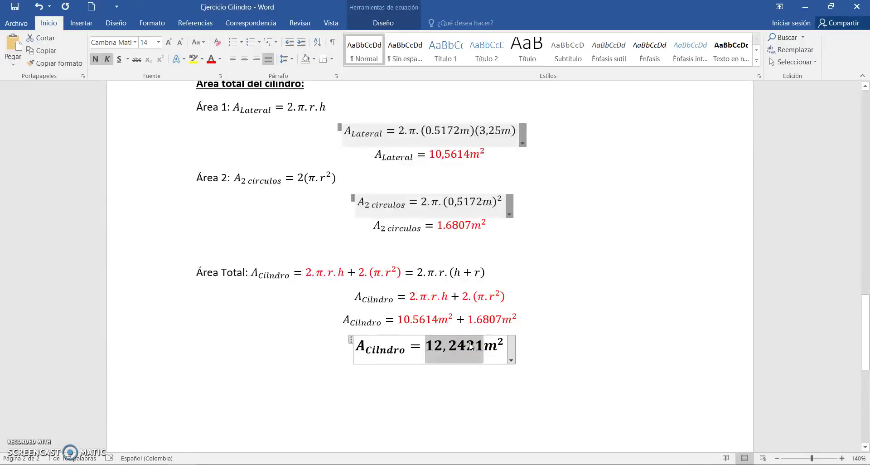
# Step: Switch back to GeoGebra and review the cylinder's objects and values in the algebra list
pyautogui.hotkey('alt', 'Tab')
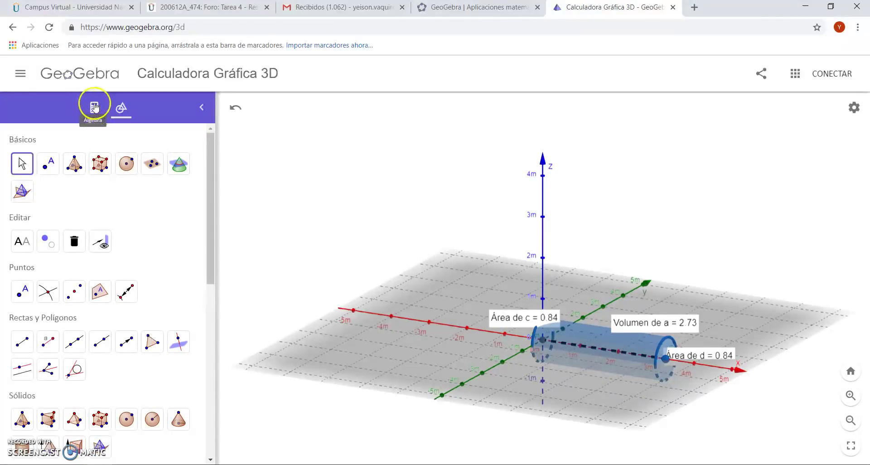
pyautogui.click(94, 106)
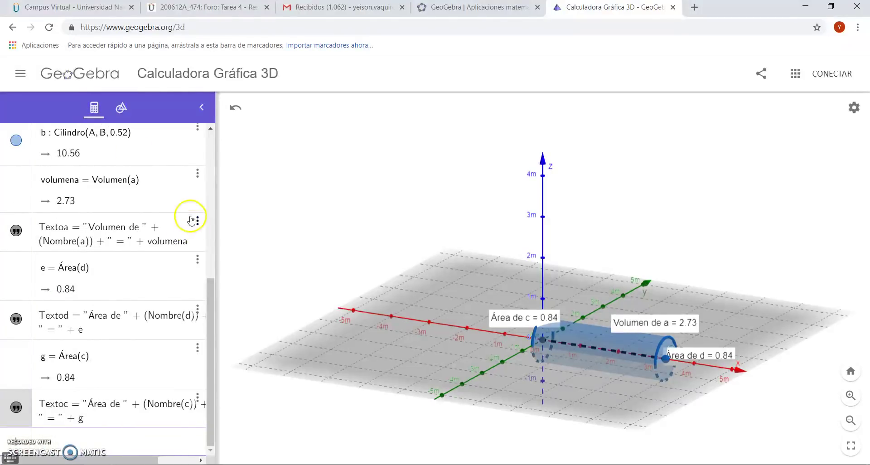
pyautogui.moveTo(212, 296); pyautogui.dragTo(211, 176)
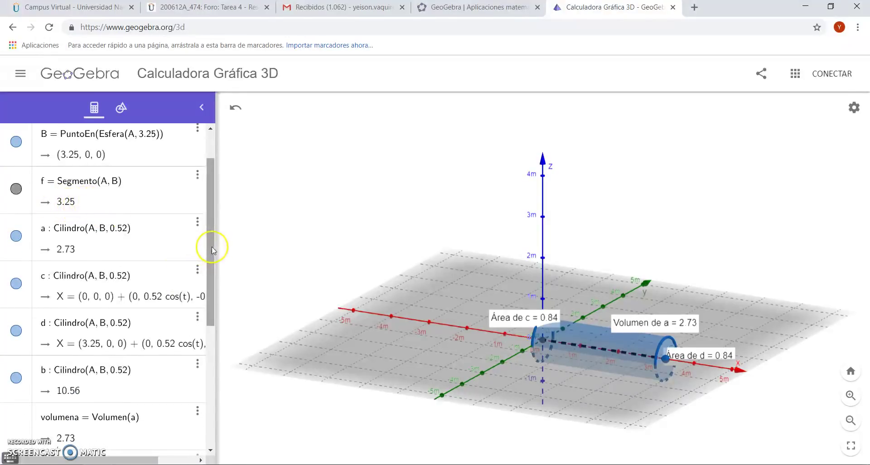
# Step: Examine the cylinder's volume, base and lateral surface entries in the algebra list
pyautogui.moveTo(212, 250); pyautogui.dragTo(212, 259)
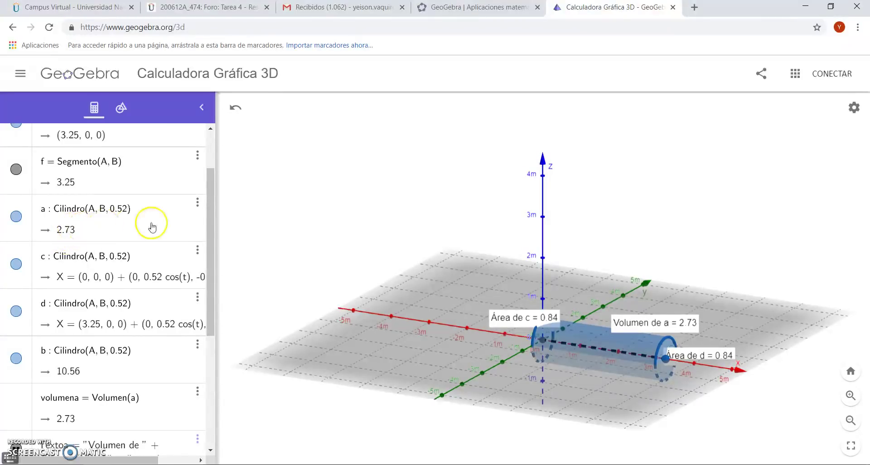
pyautogui.click(212, 241)
pyautogui.moveTo(212, 241); pyautogui.dragTo(210, 317)
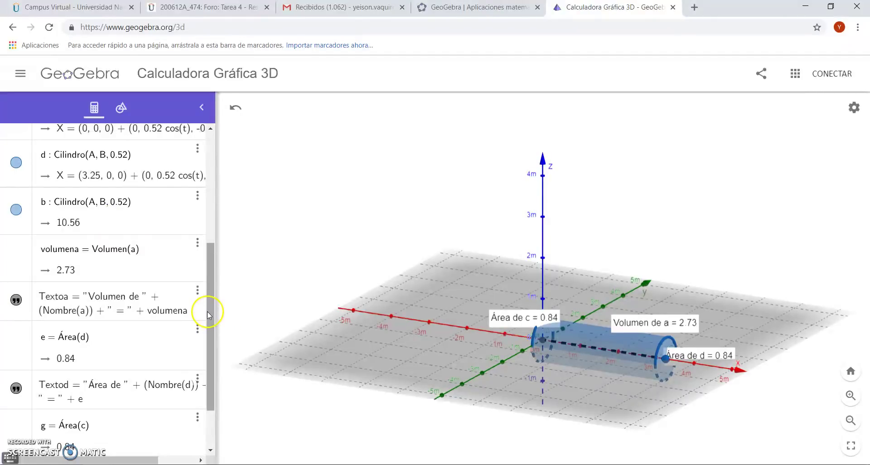
pyautogui.hotkey('alt', 'Tab')
pyautogui.hotkey('alt', 'Tab')
pyautogui.moveTo(209, 262)
pyautogui.mouseDown()
pyautogui.moveTo(216, 309)
pyautogui.moveTo(211, 250)
pyautogui.mouseUp()
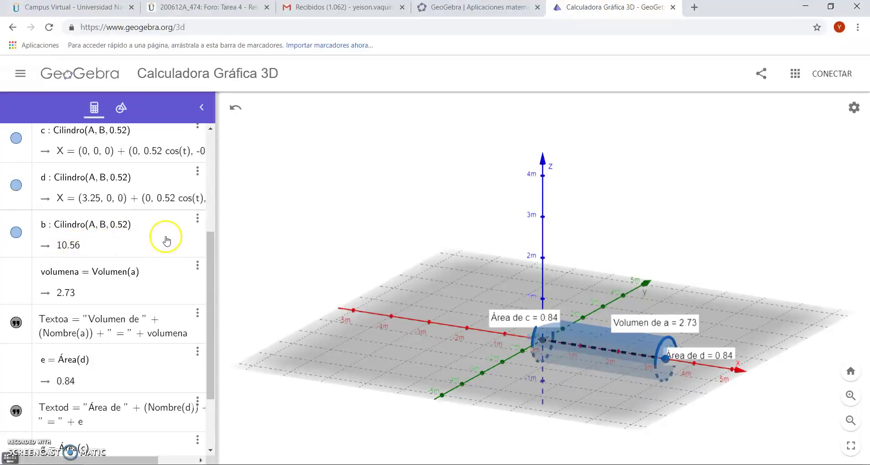
# Step: Highlight the numeric lateral area result in the Word exercise and compare it with the lateral surface's value in GeoGebra's algebra list
pyautogui.hotkey('alt', 'Tab')
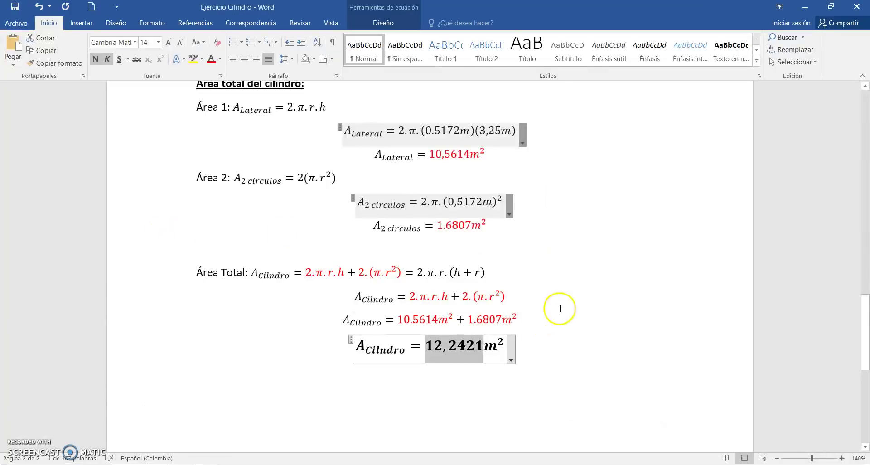
pyautogui.click(564, 305)
pyautogui.scroll(3, 505, 291)
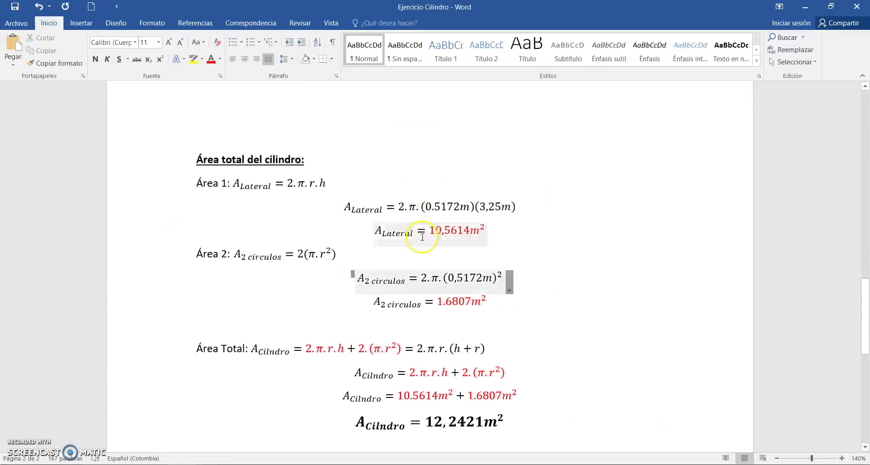
pyautogui.moveTo(434, 231); pyautogui.dragTo(461, 234)
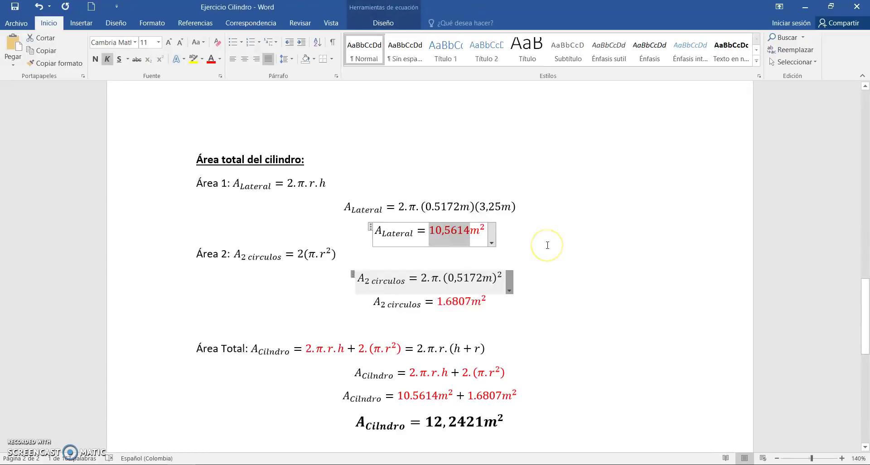
pyautogui.hotkey('alt', 'Tab')
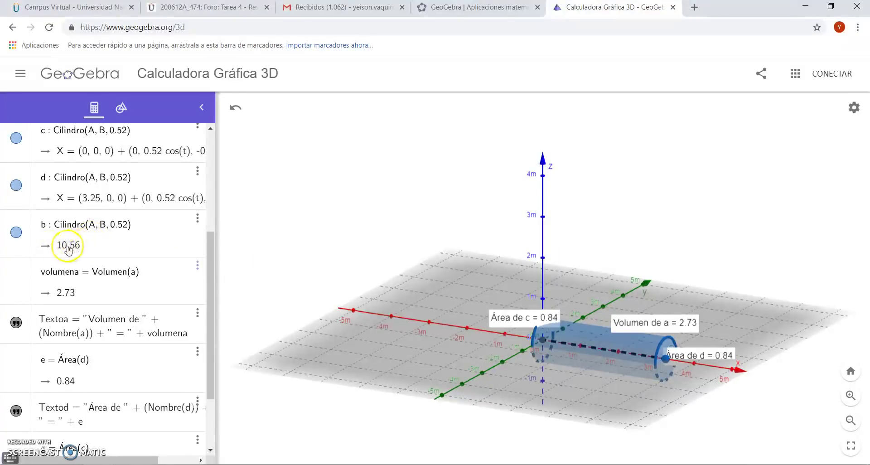
pyautogui.click(213, 252)
pyautogui.moveTo(213, 251); pyautogui.dragTo(212, 252)
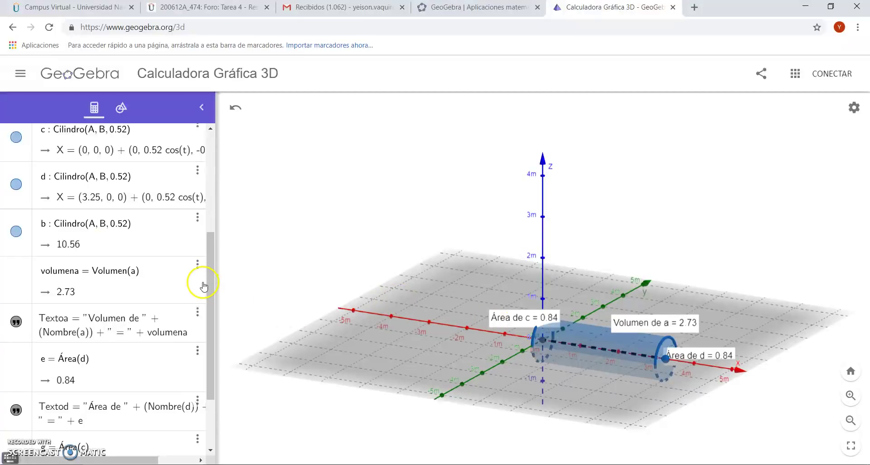
pyautogui.moveTo(211, 286)
pyautogui.mouseDown()
pyautogui.moveTo(211, 326)
pyautogui.moveTo(211, 281)
pyautogui.mouseUp()
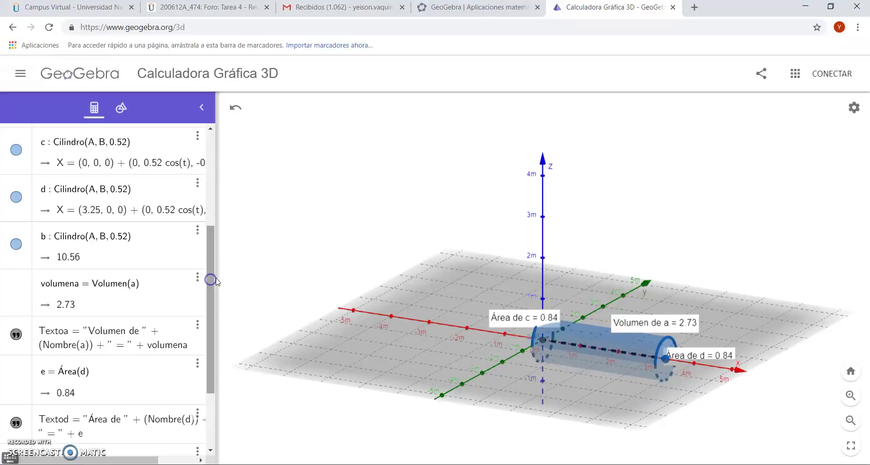
# Step: Highlight the total cylinder area in the Word exercise, then return to GeoGebra to check the base and lateral areas that make it up
pyautogui.hotkey('alt', 'Tab')
pyautogui.moveTo(426, 421); pyautogui.dragTo(503, 421)
pyautogui.hotkey('alt', 'Tab')
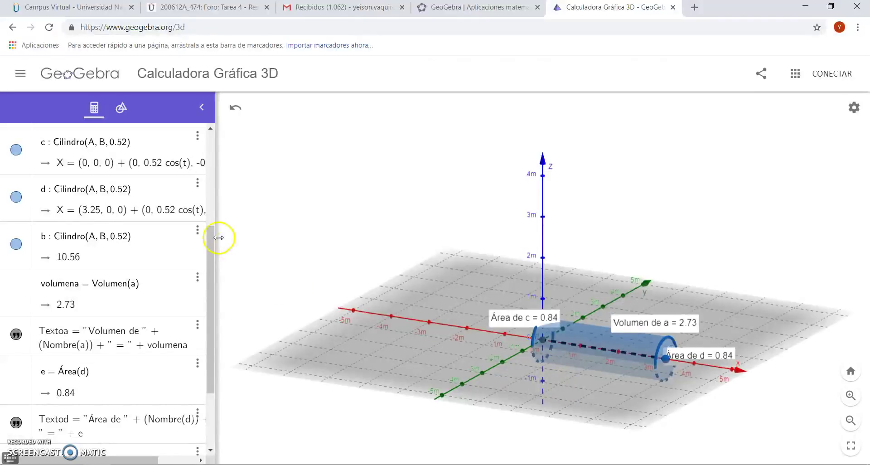
pyautogui.moveTo(214, 240); pyautogui.dragTo(217, 303)
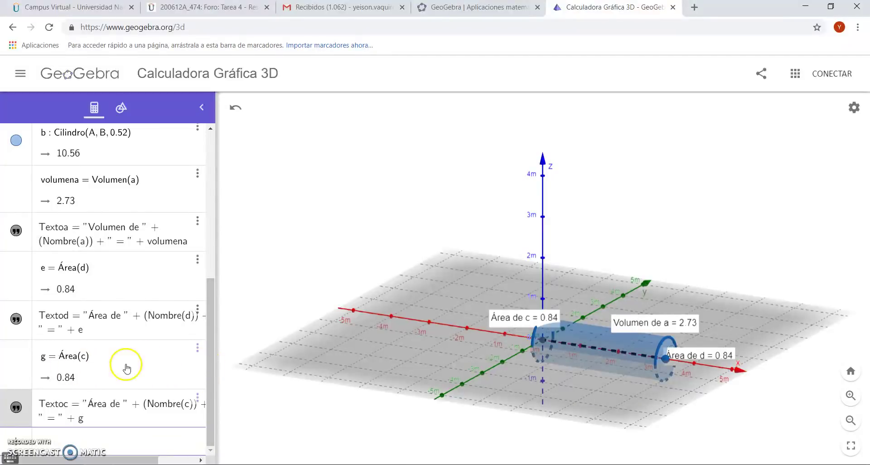
pyautogui.moveTo(214, 356); pyautogui.dragTo(69, 269)
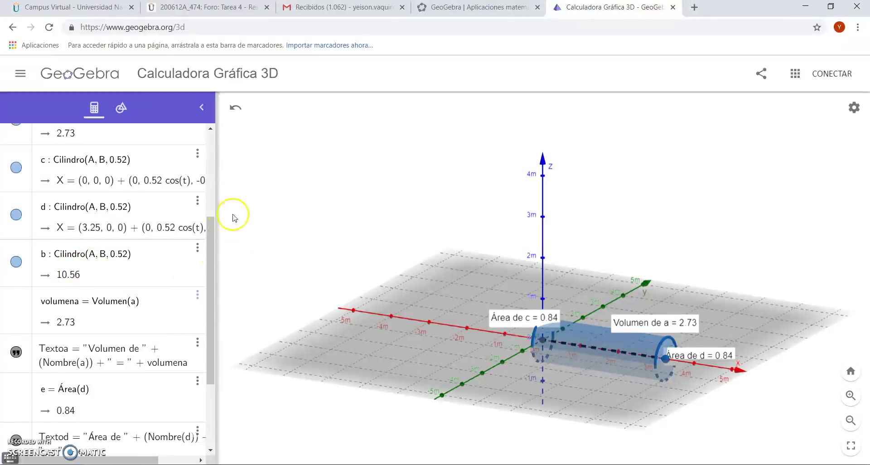